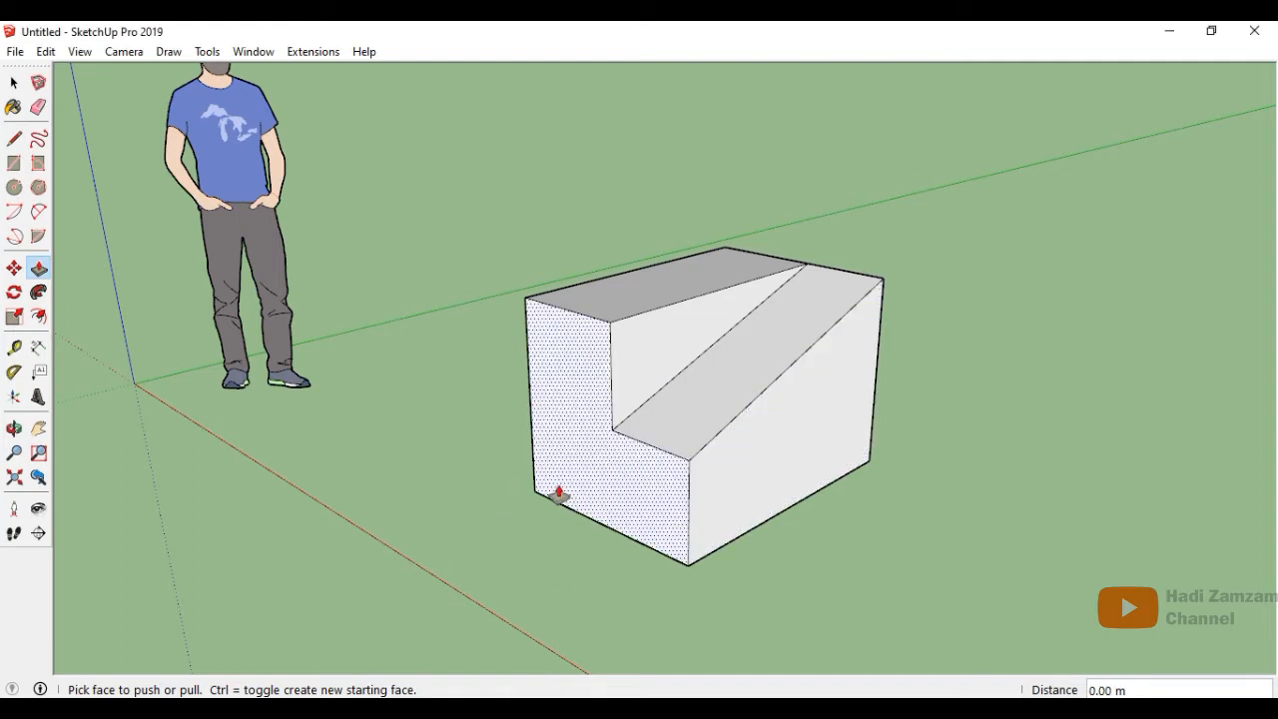
Step: Draw a closed triangle with a vertical edge about 0.15 m long on the block's large side face using the Line tool
shift+middle_drag(475, 539, 789, 522)
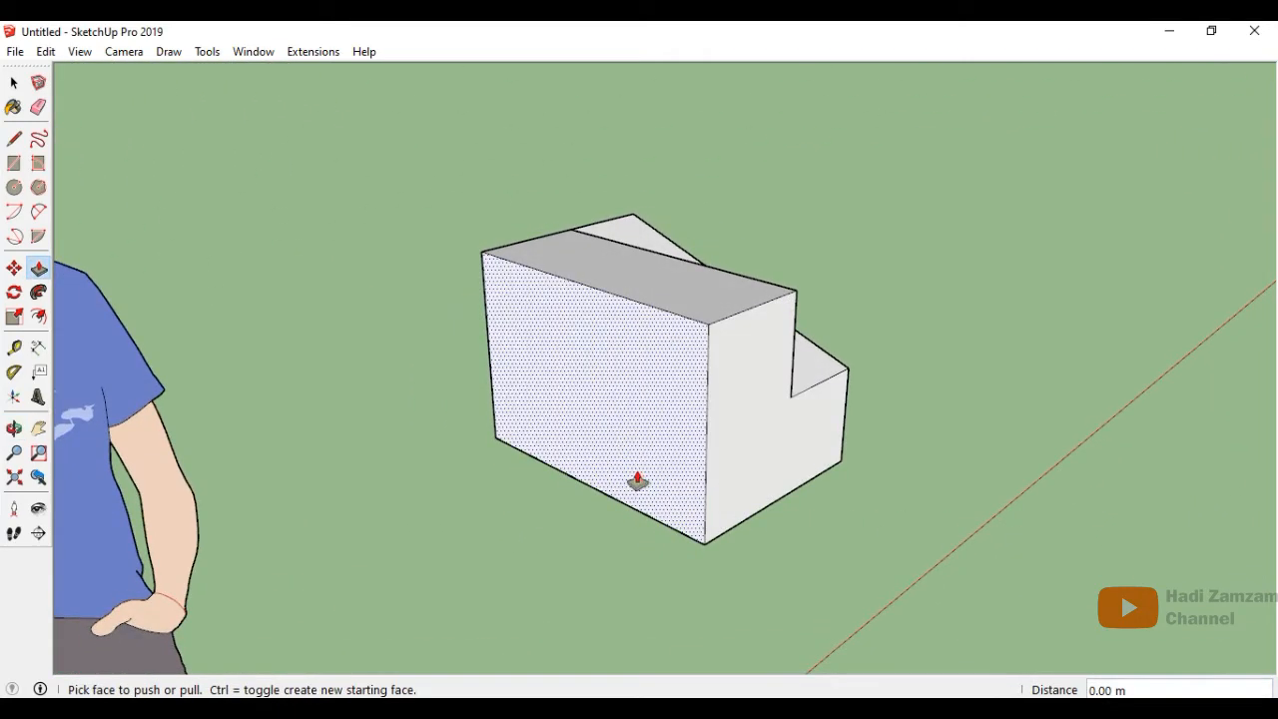
key(l)
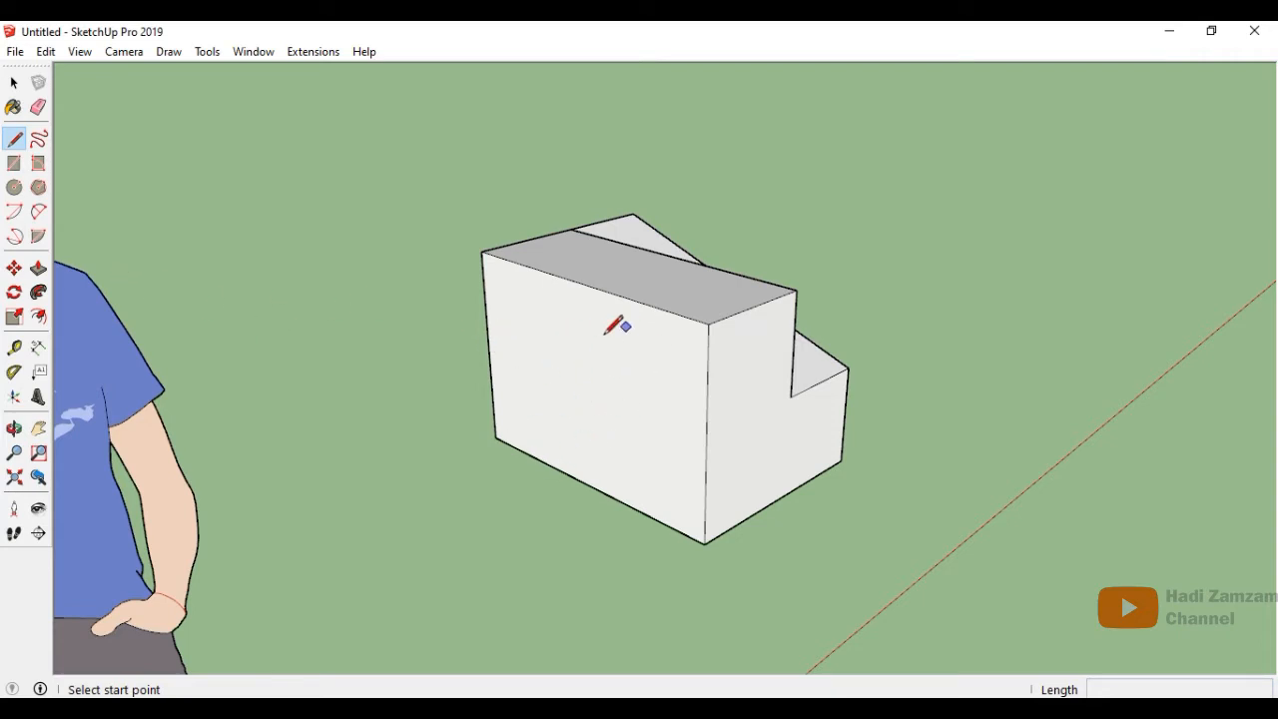
click(546, 356)
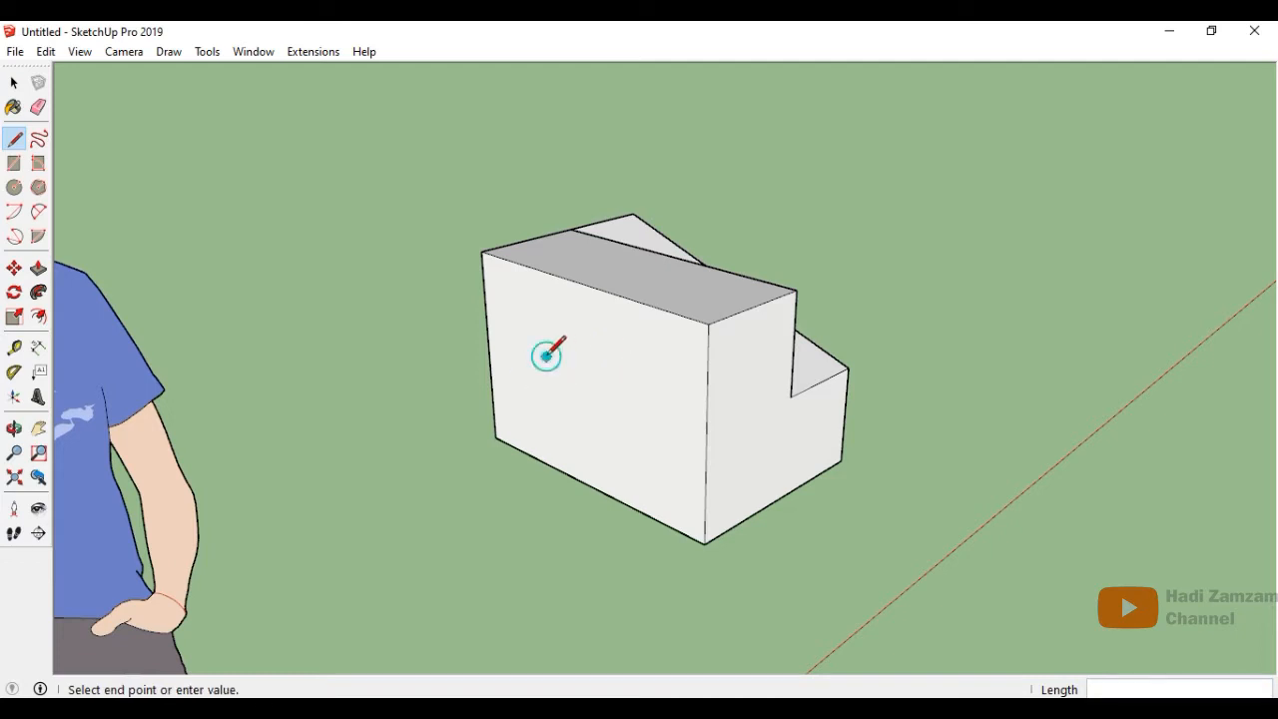
click(594, 375)
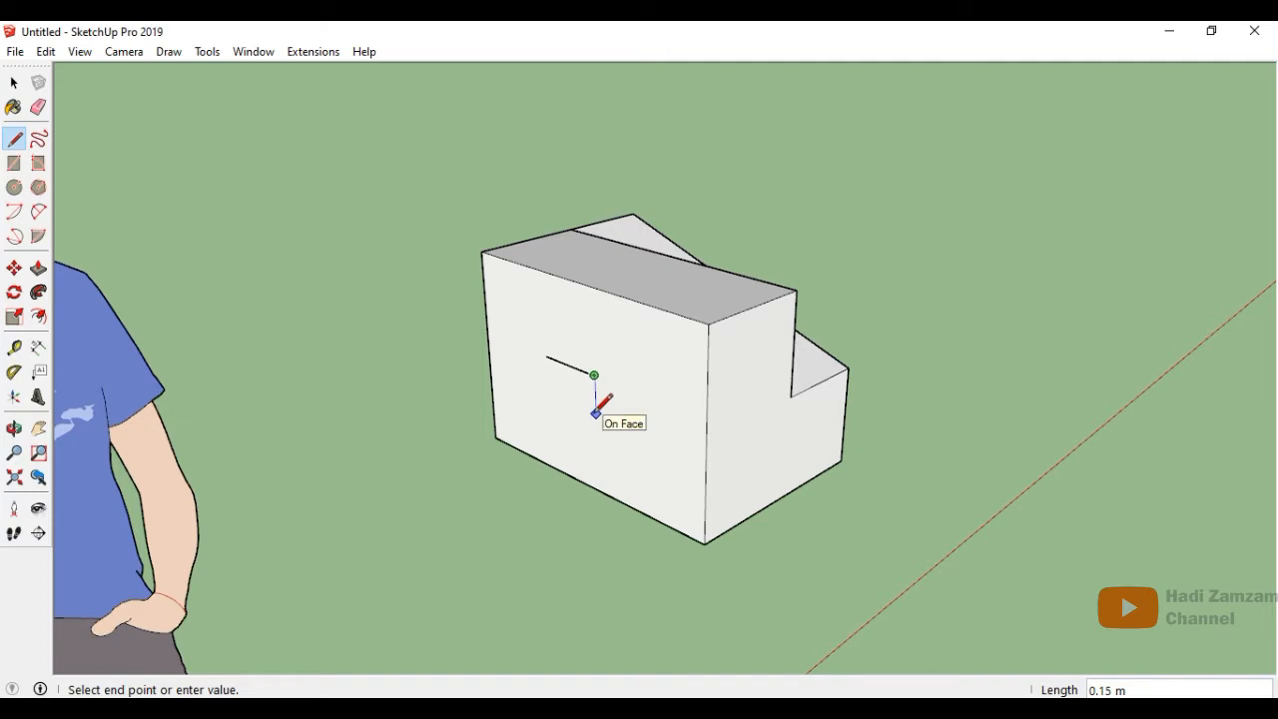
click(596, 412)
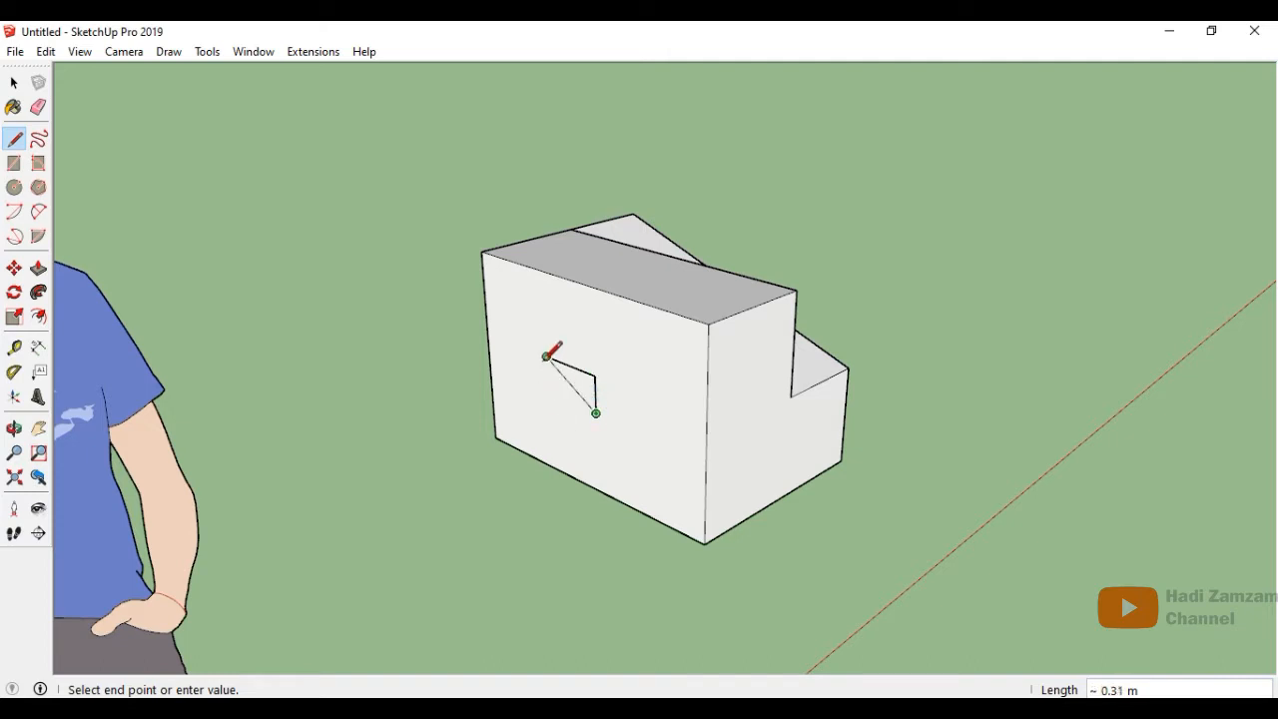
click(545, 357)
Step: Select the large side face and the triangle on it in turn to check whether they are separate faces
scroll(593, 404, up, 5)
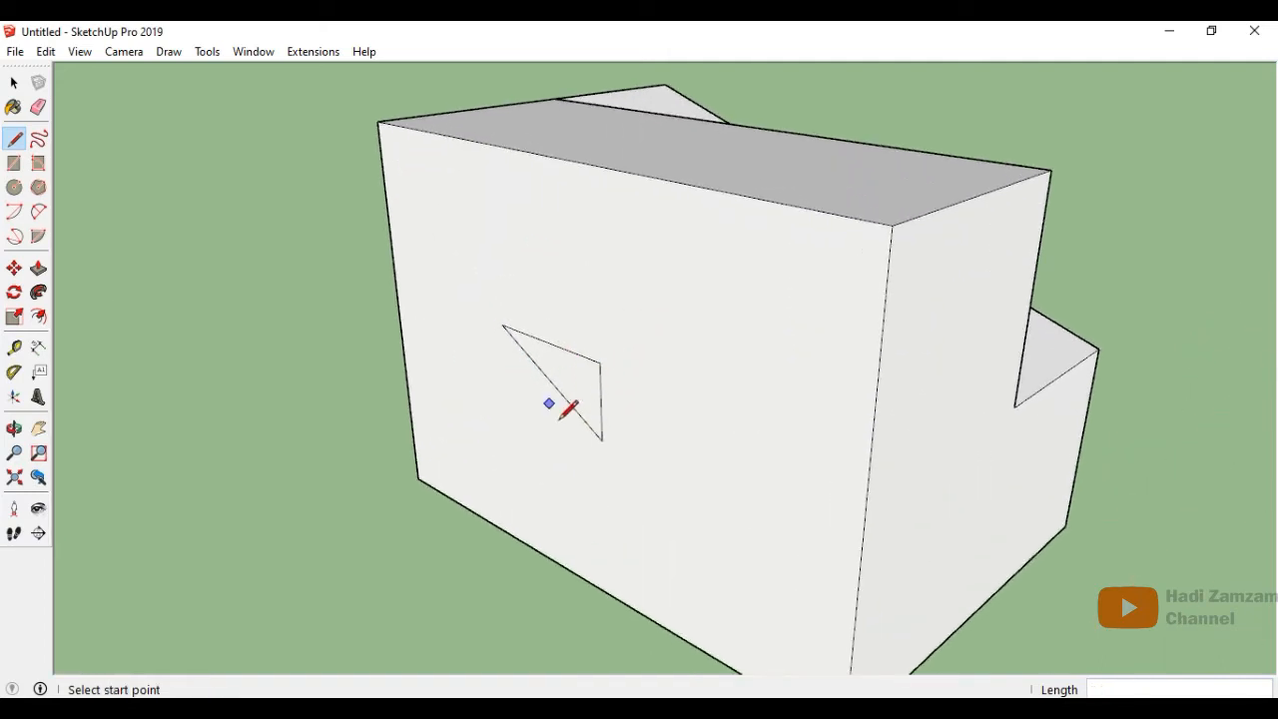
middle_drag(752, 380, 665, 365)
key(space)
click(671, 360)
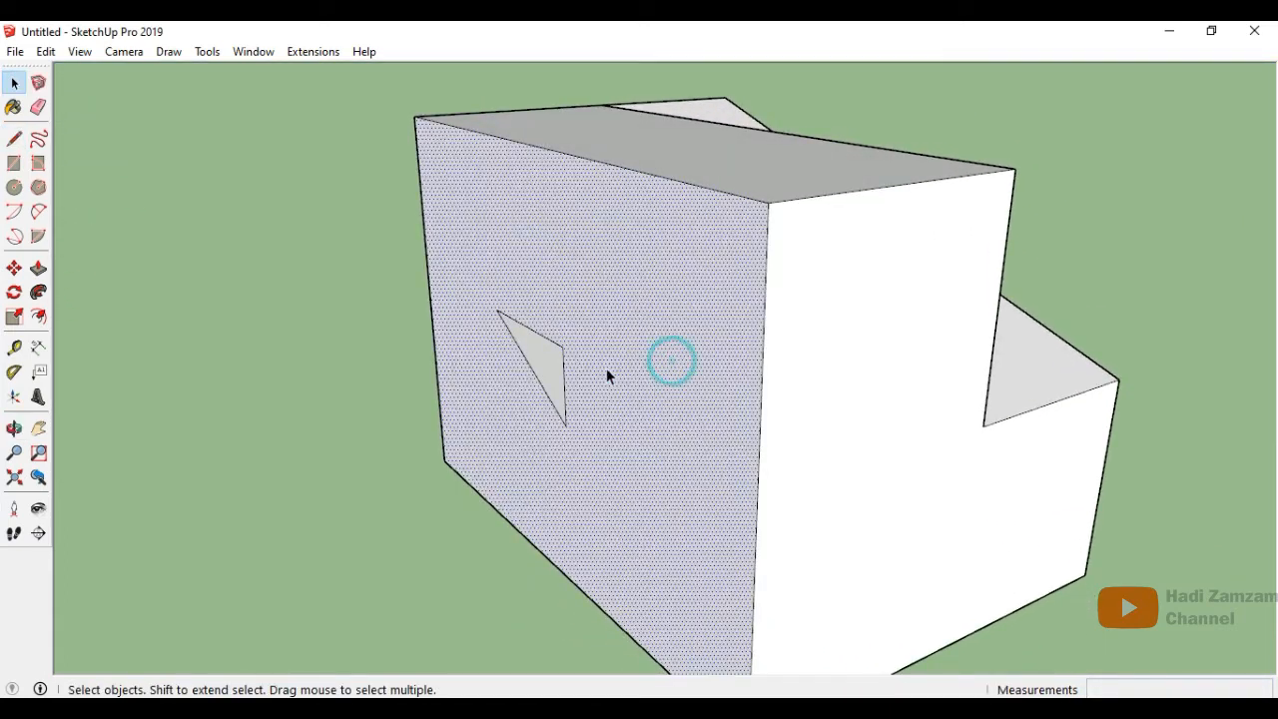
click(541, 355)
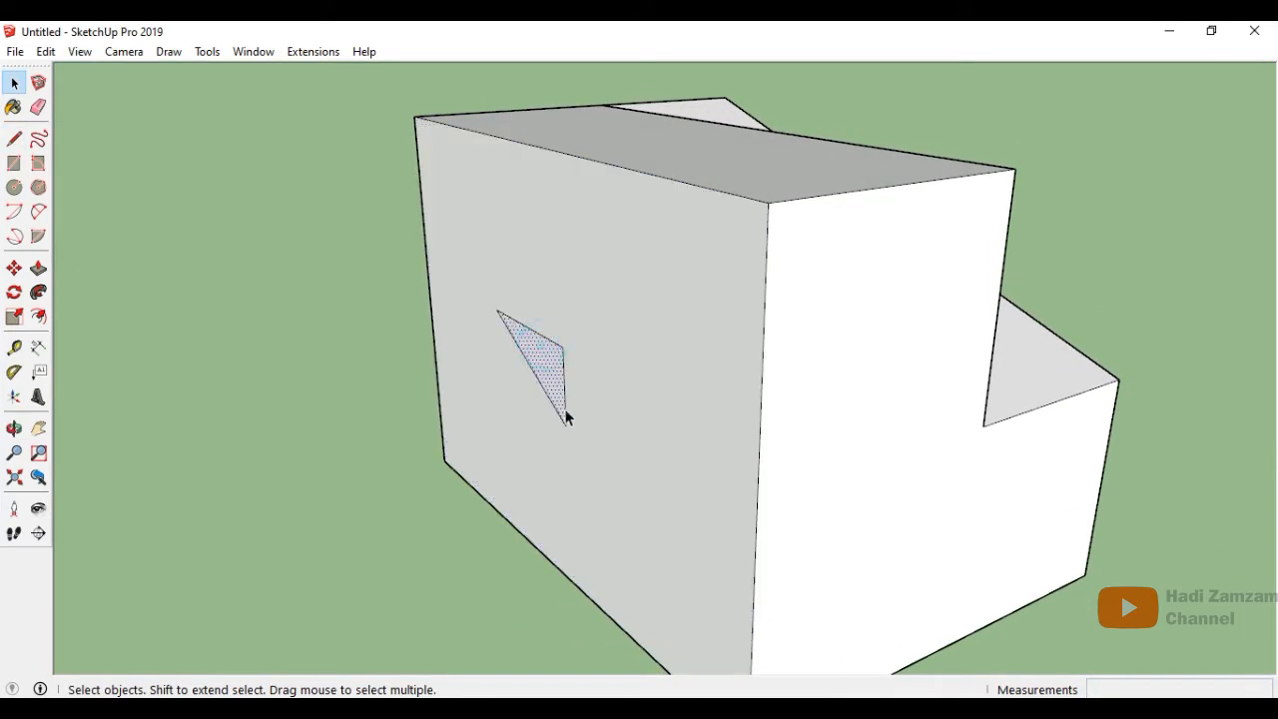
click(470, 362)
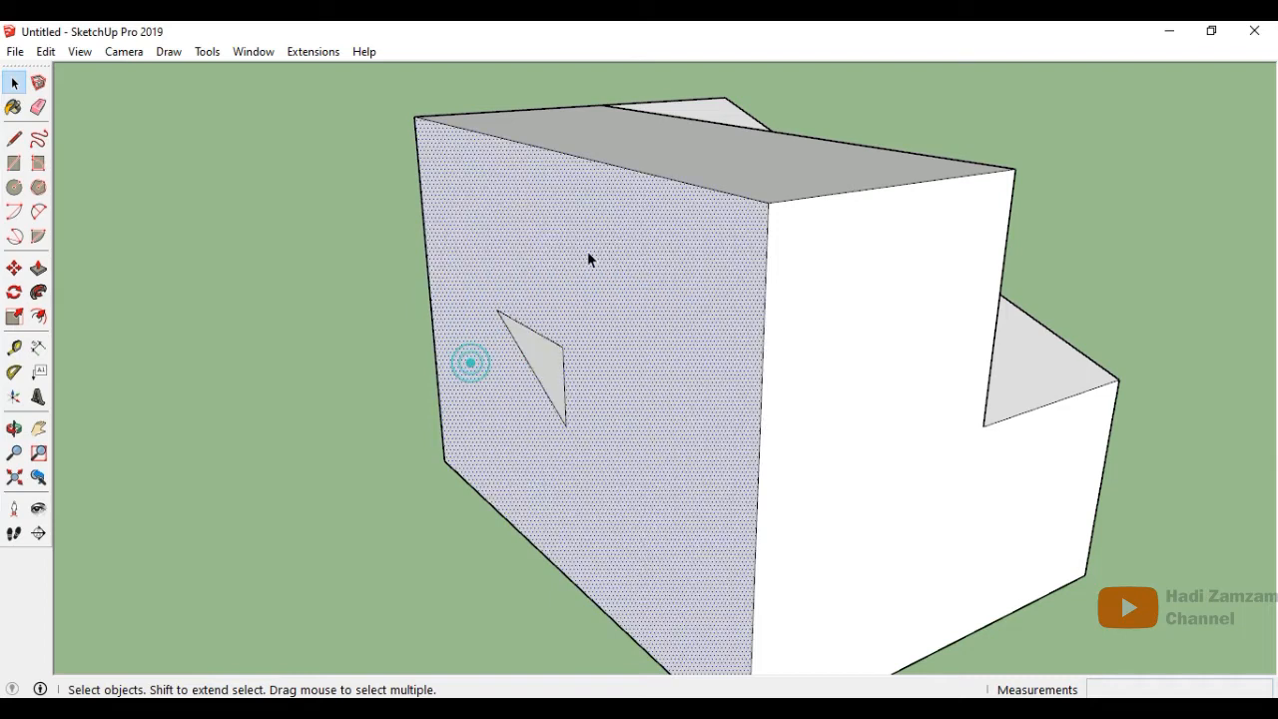
click(541, 372)
scroll(639, 418, down, 3)
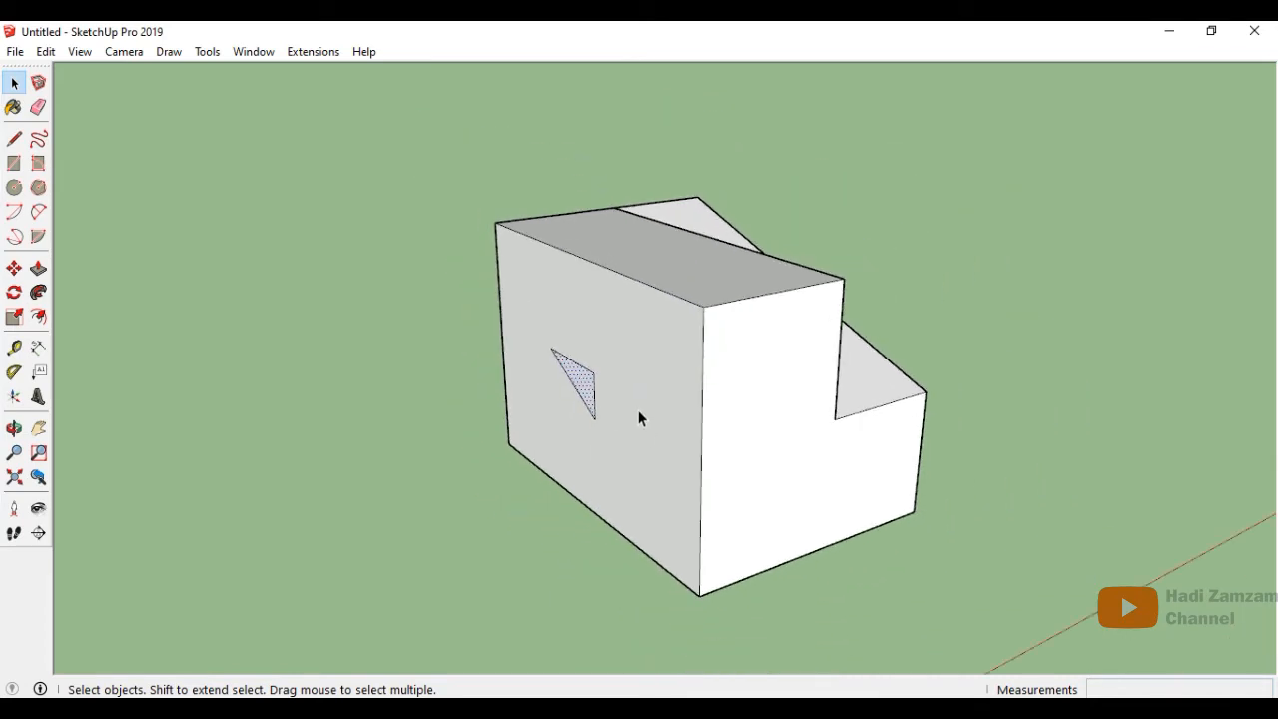
scroll(639, 417, up, 2)
key(l)
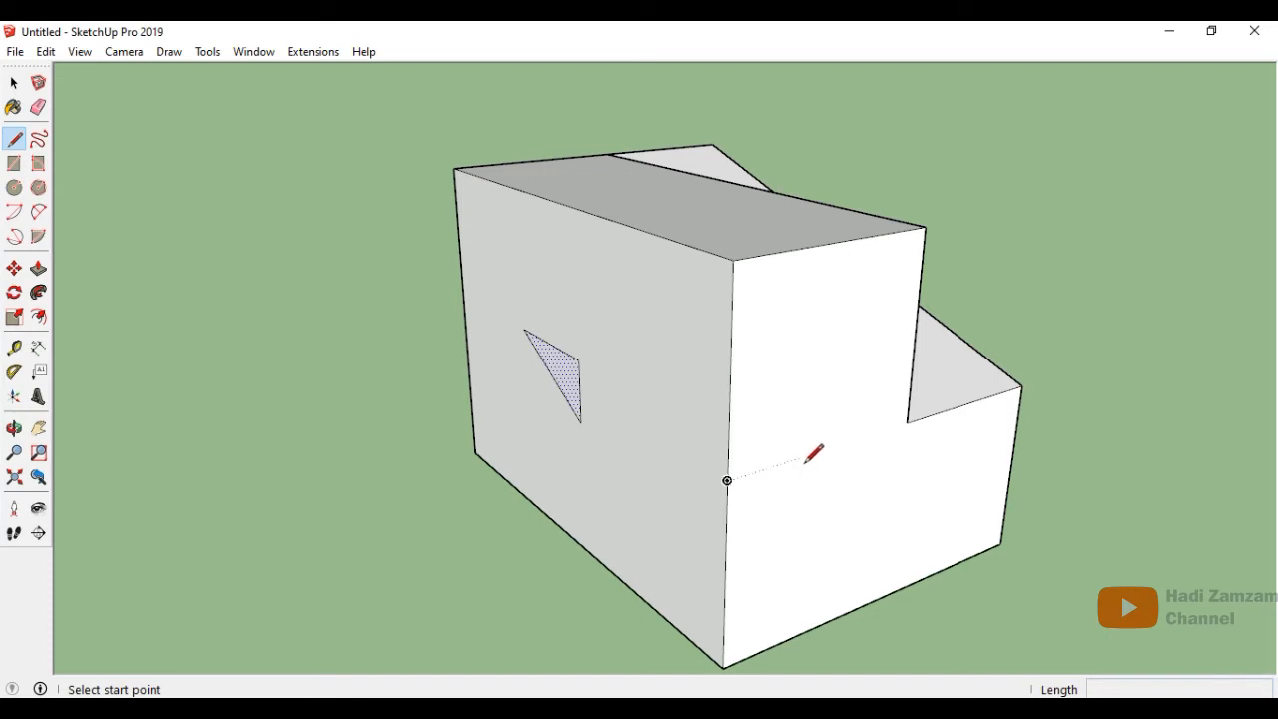
click(832, 447)
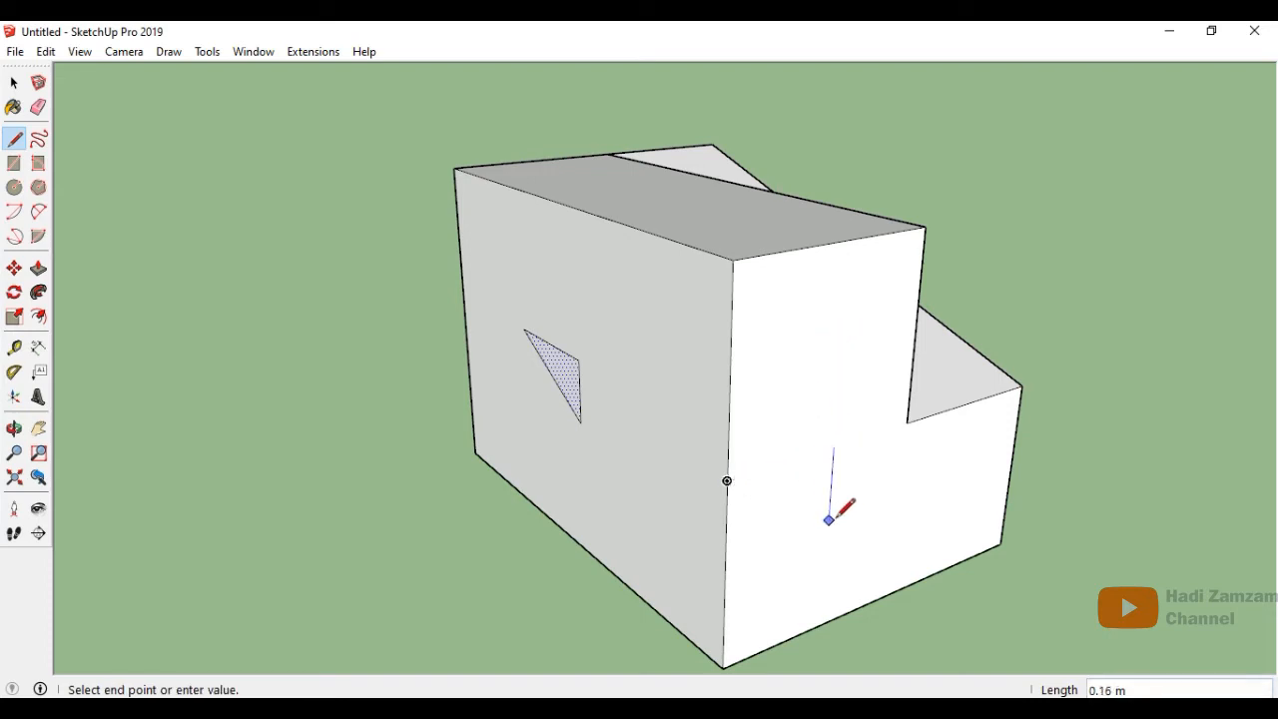
key(Escape)
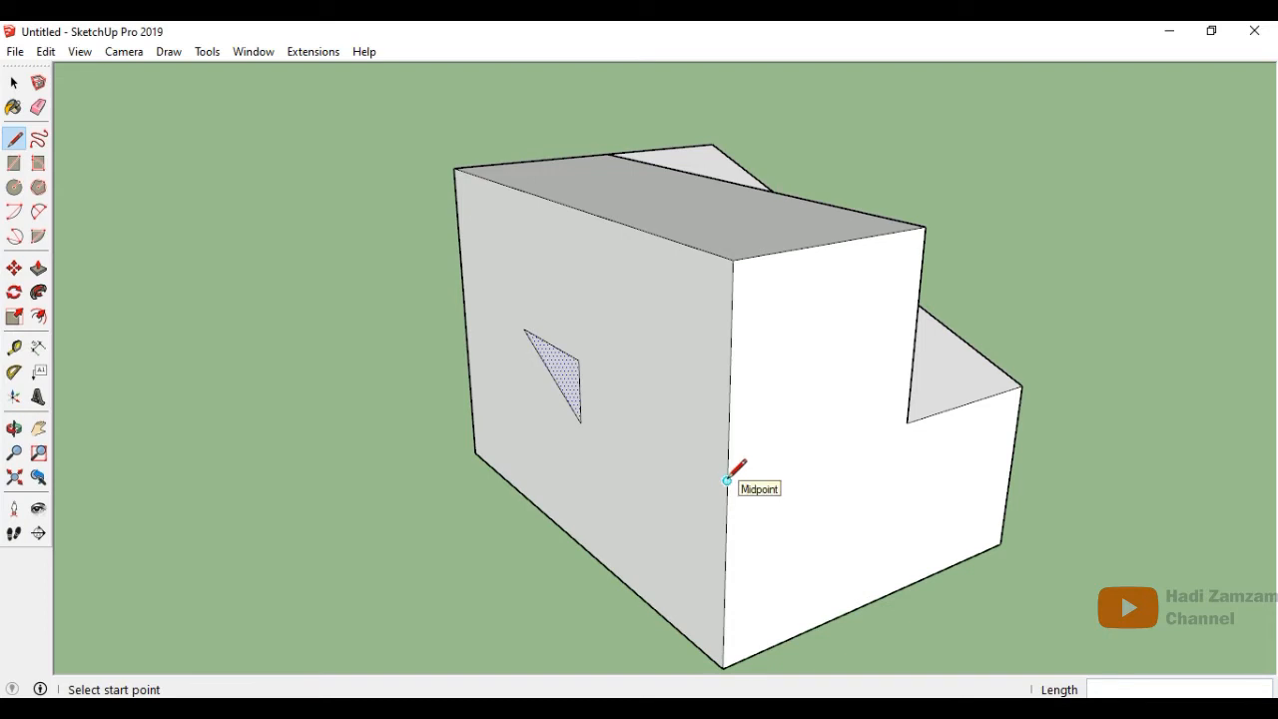
click(895, 427)
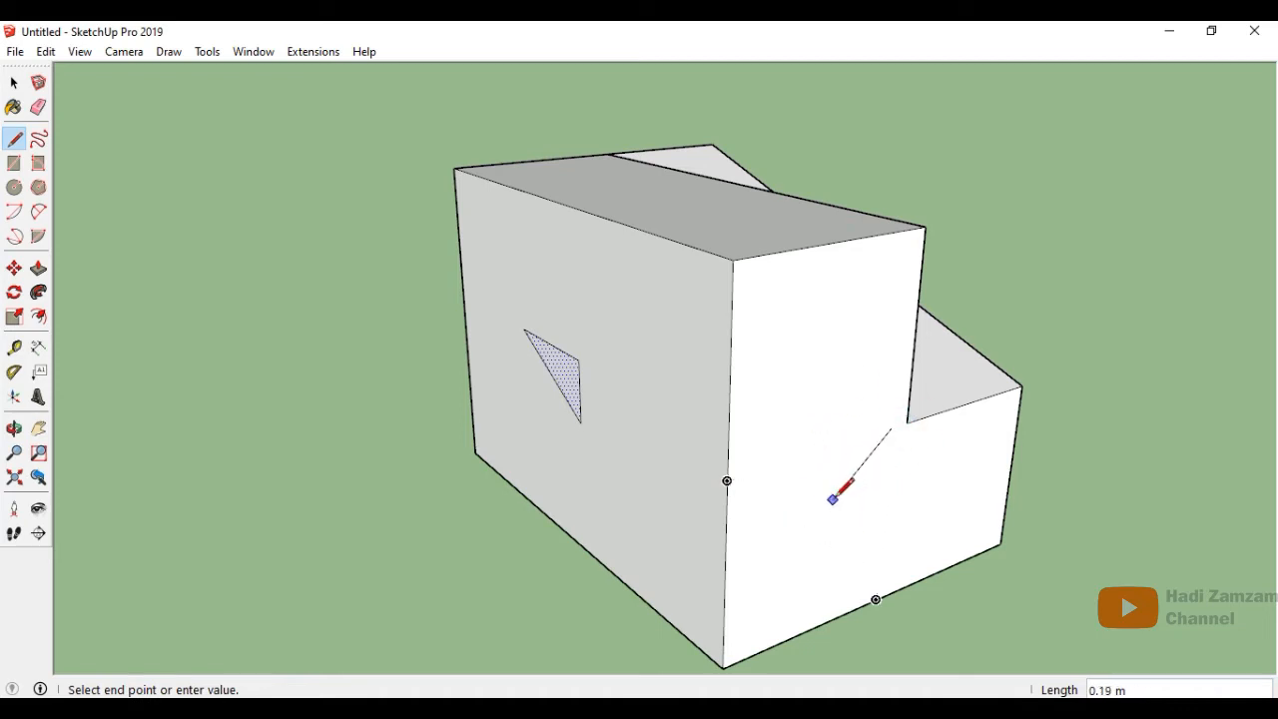
key(Escape)
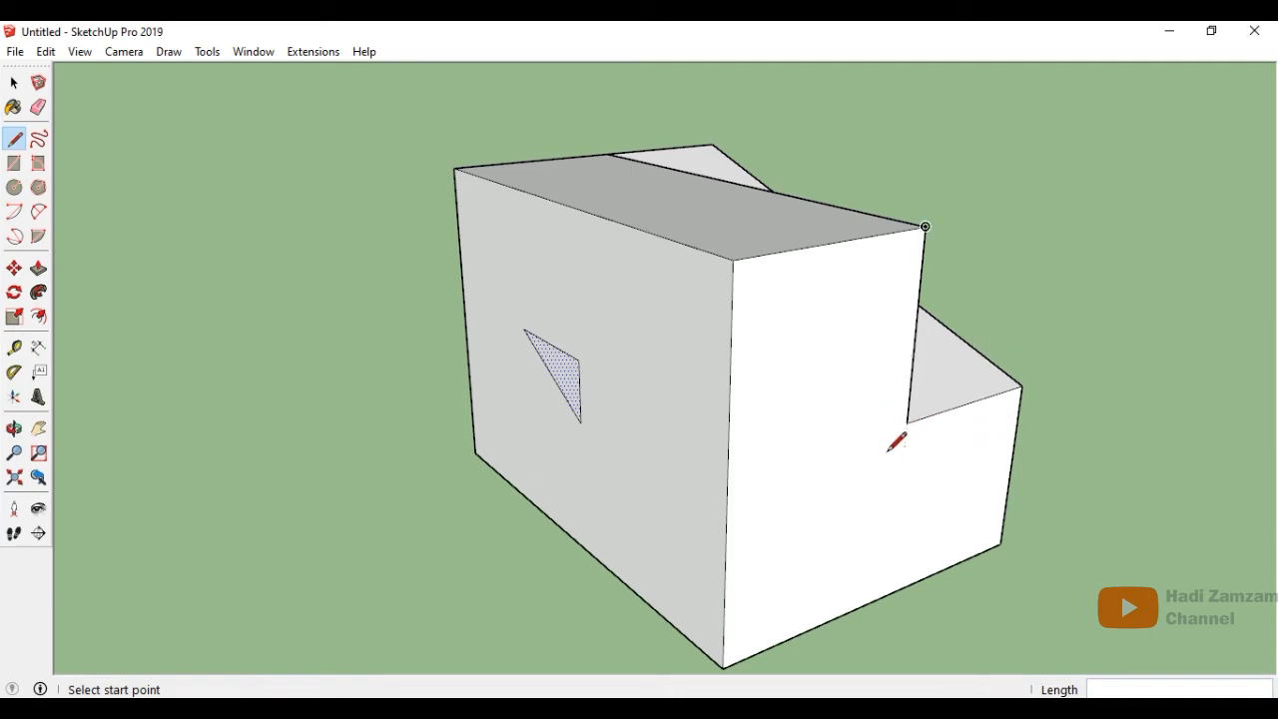
Step: Draw two parallel lines about 0.54 m long along the green axis from the triangle's vertical edge to the block's corner edge
mouse_move(918, 445)
shift+middle_down()
mouse_move(862, 380)
mouse_move(837, 400)
shift+middle_up()
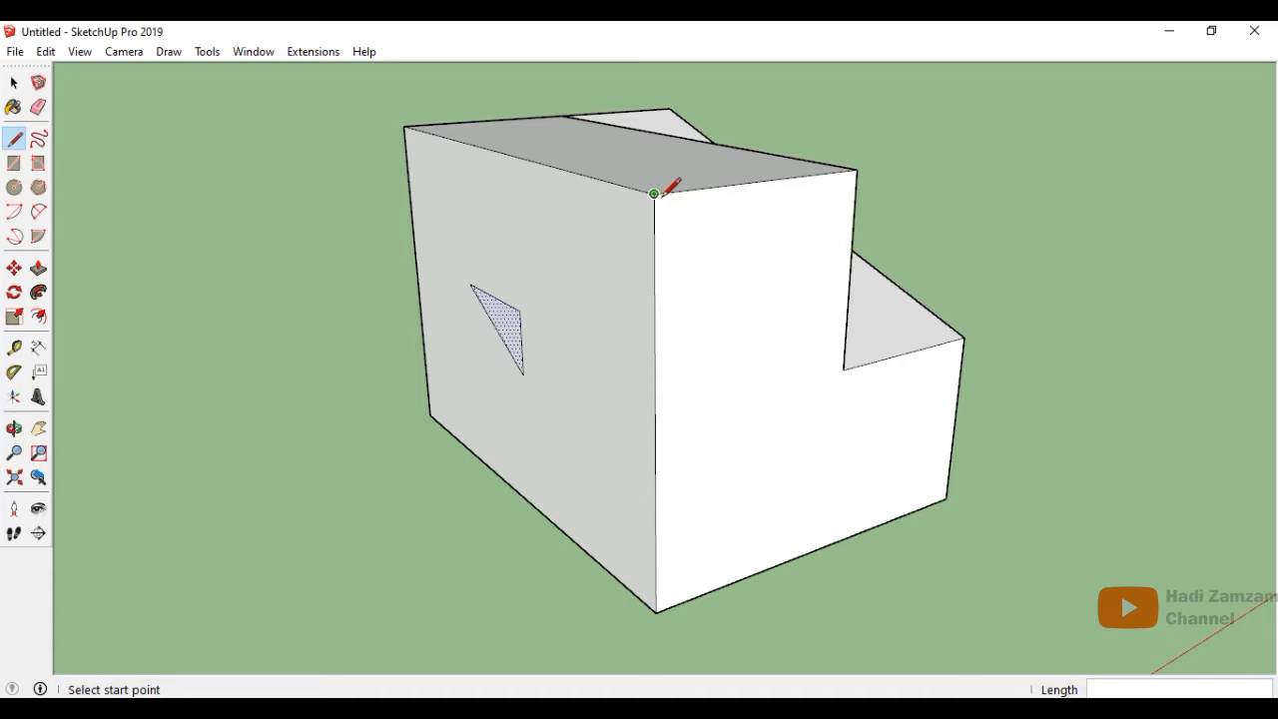
click(521, 342)
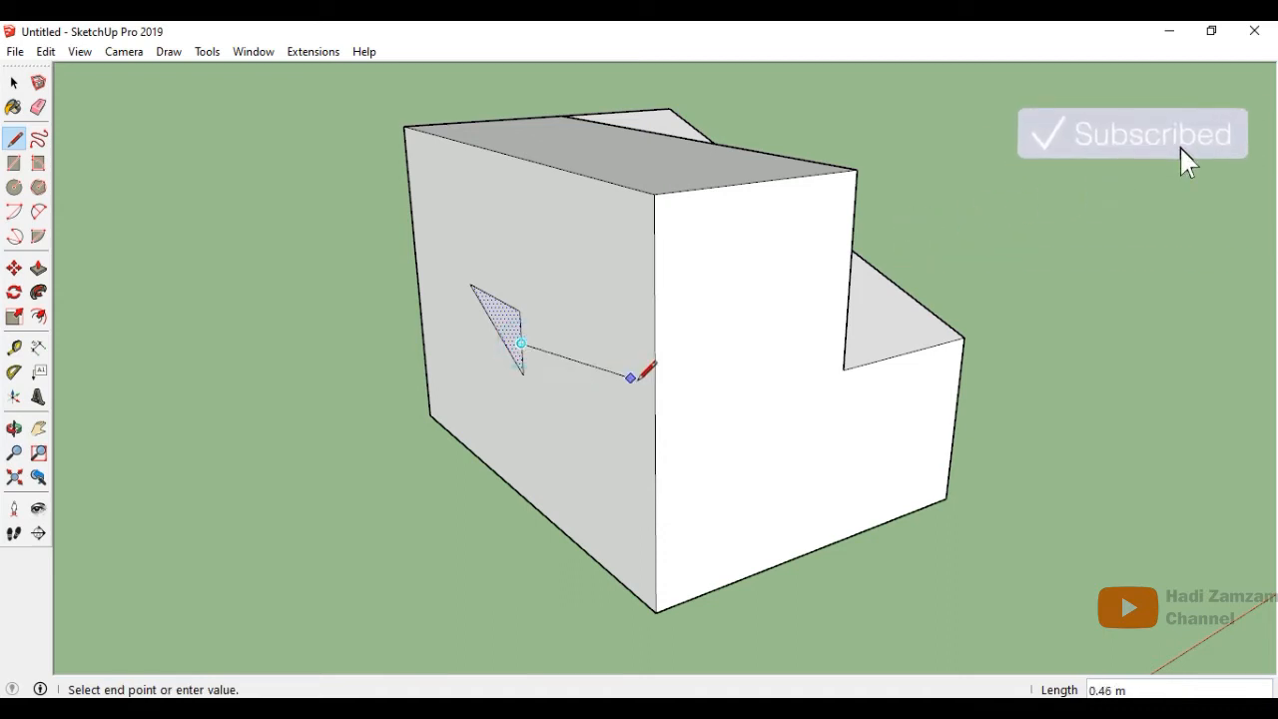
click(655, 423)
scroll(655, 423, up, 2)
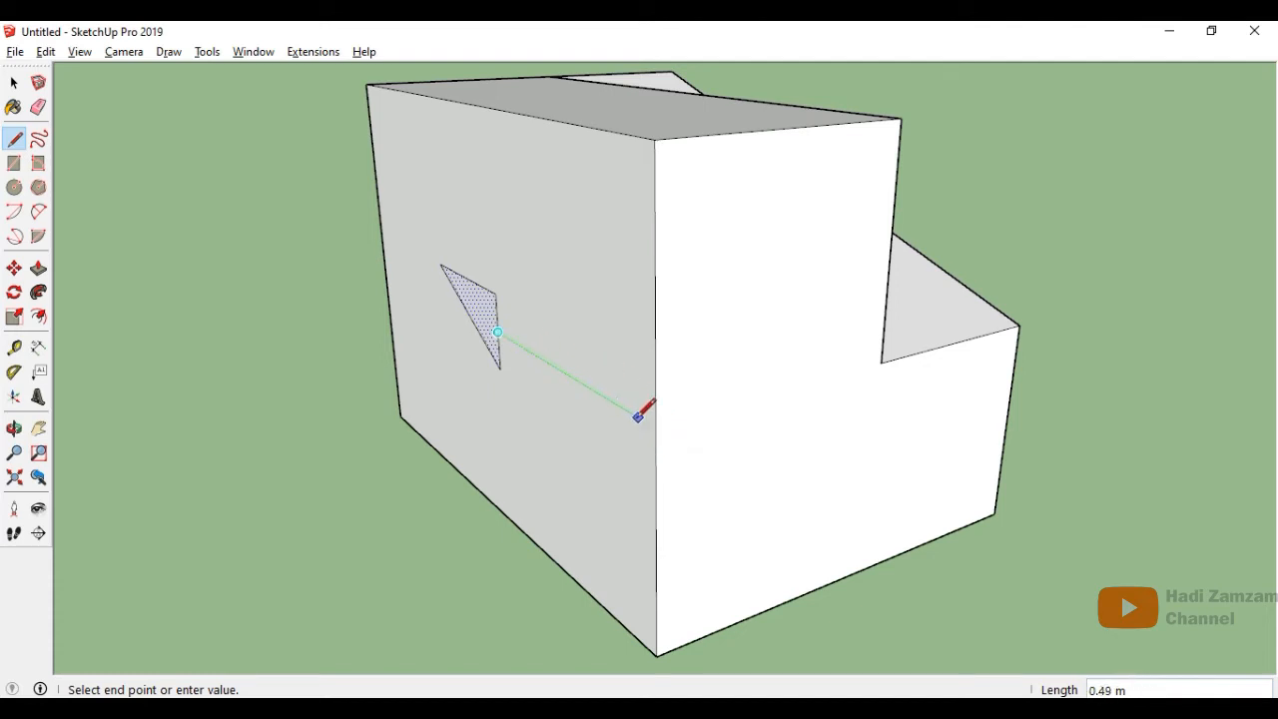
scroll(599, 390, down, 5)
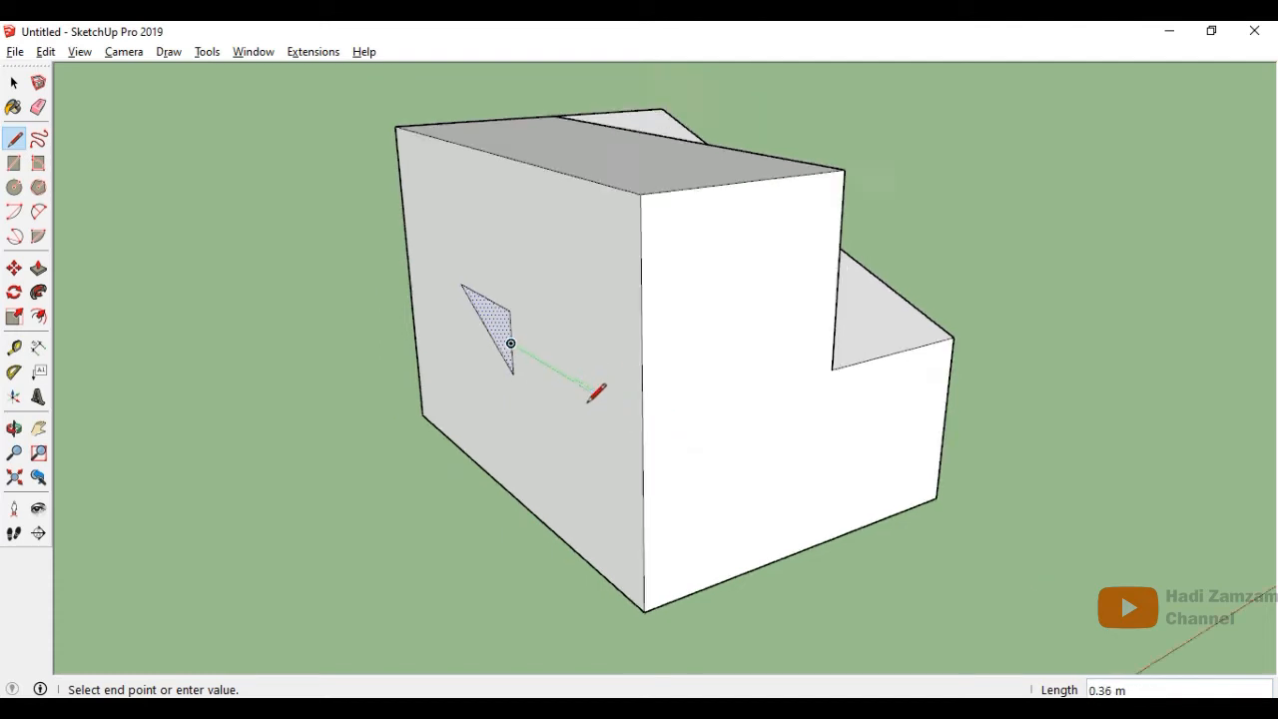
scroll(559, 402, up, 8)
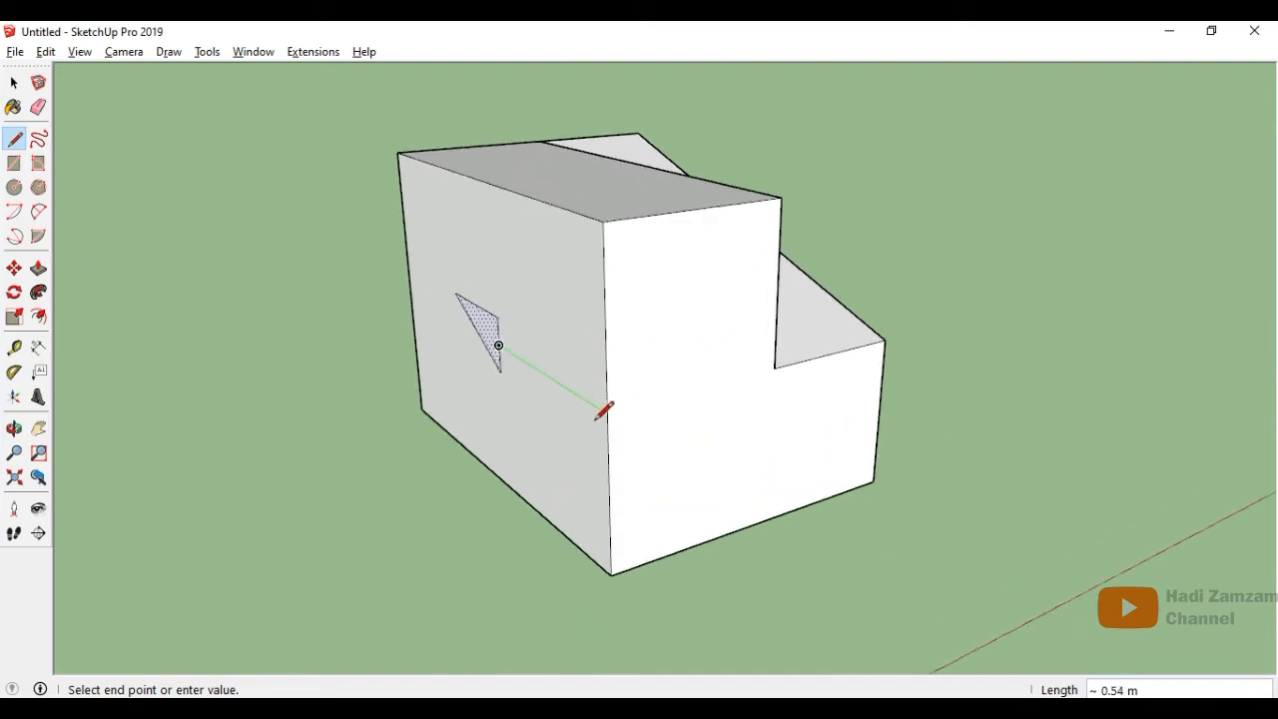
scroll(584, 384, up, 1)
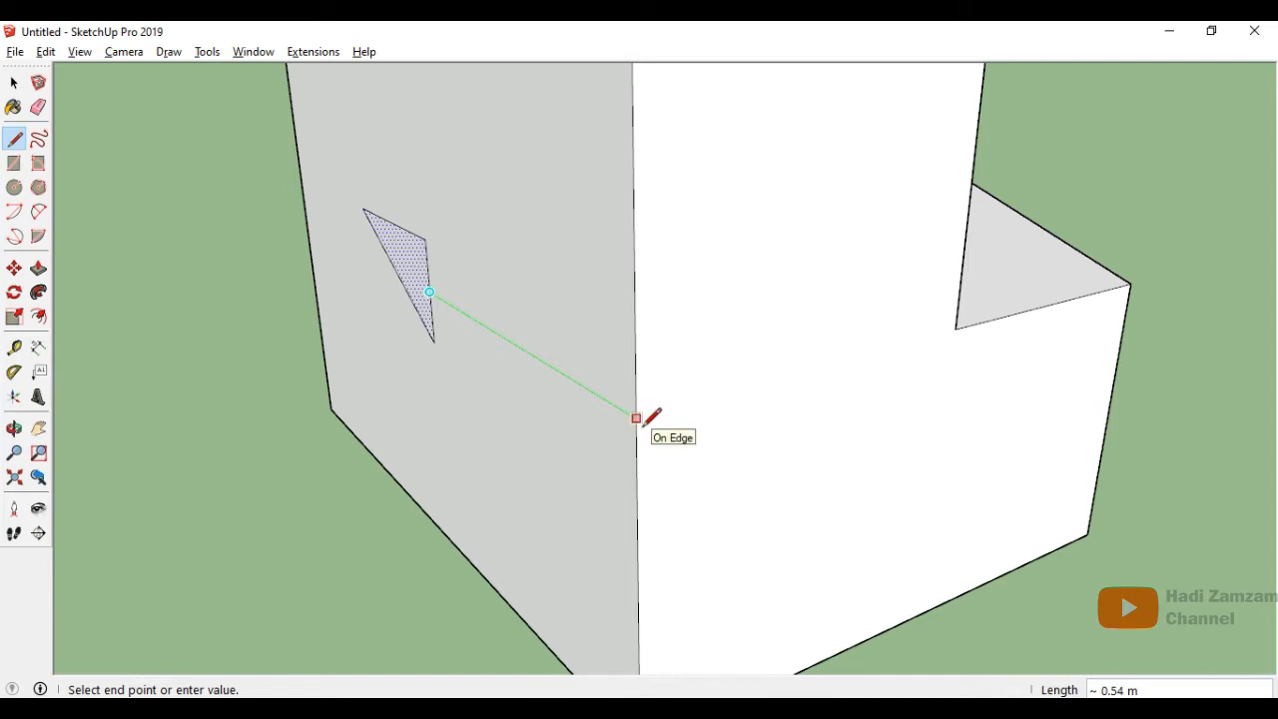
click(637, 419)
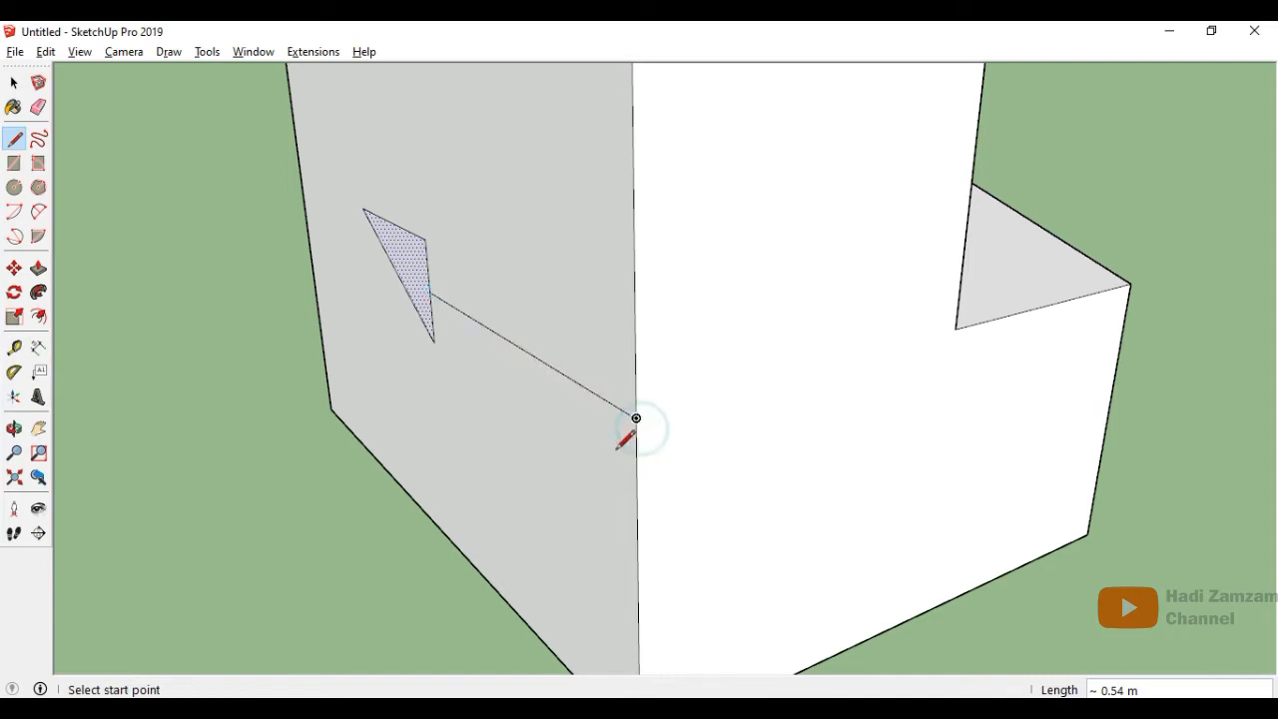
click(428, 264)
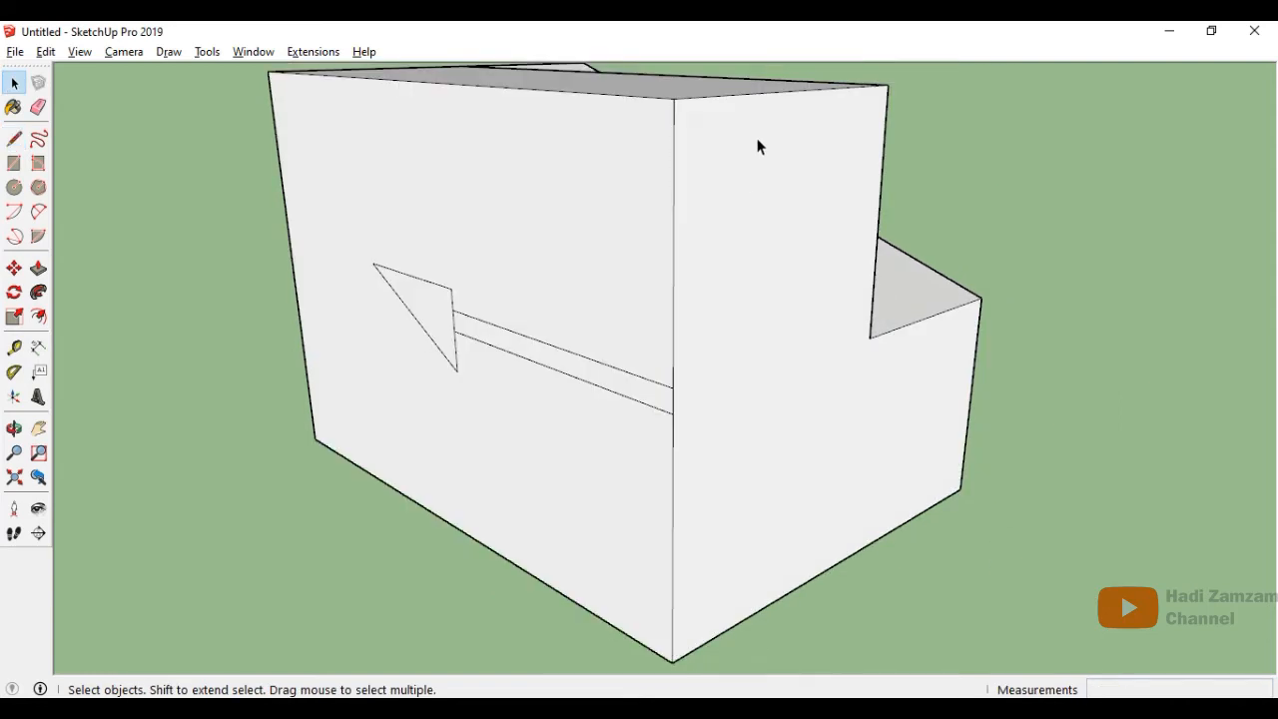
Step: Move the top edge of the raised part's end face straight down along the blue axis so the top face slopes
middle_drag(793, 148, 748, 279)
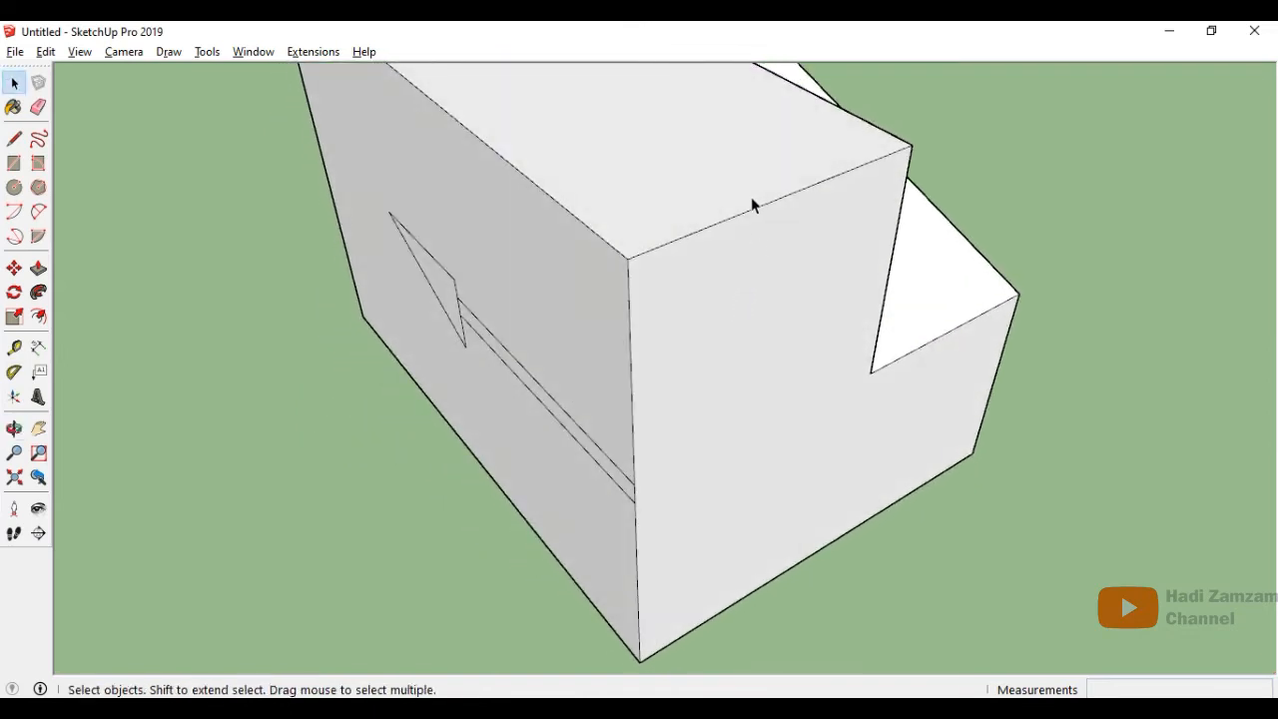
click(754, 207)
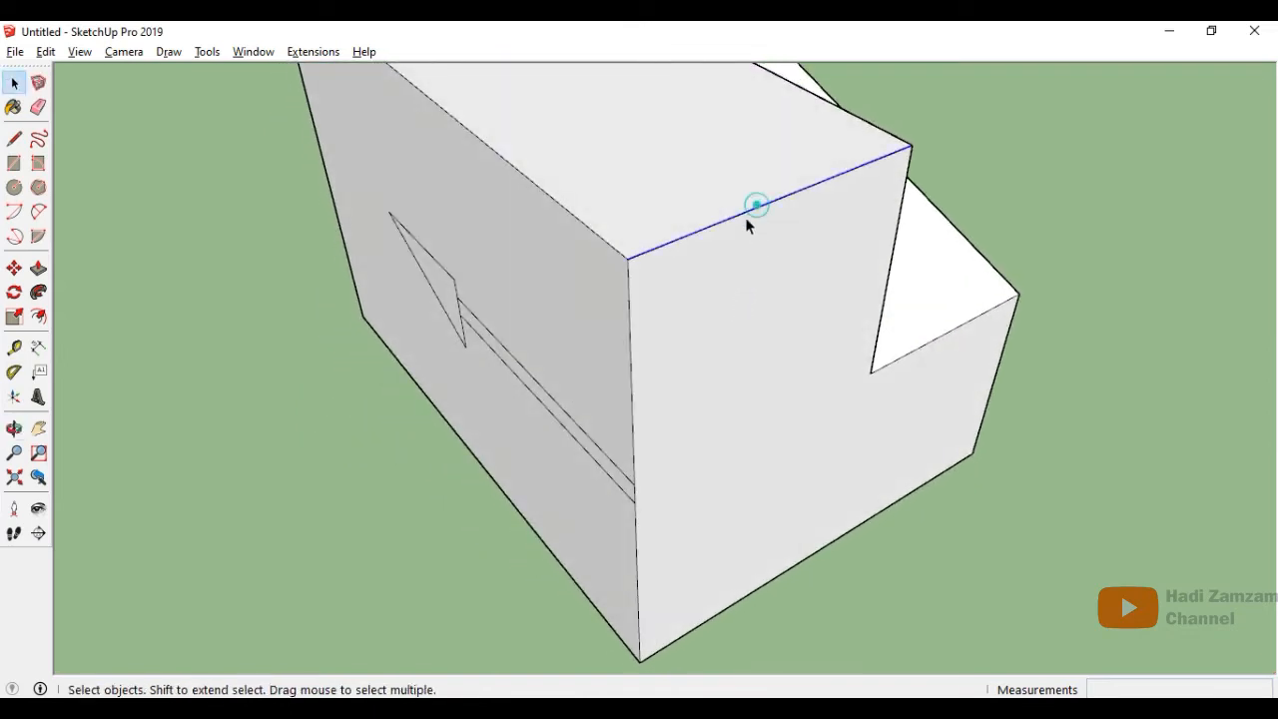
click(15, 268)
click(628, 265)
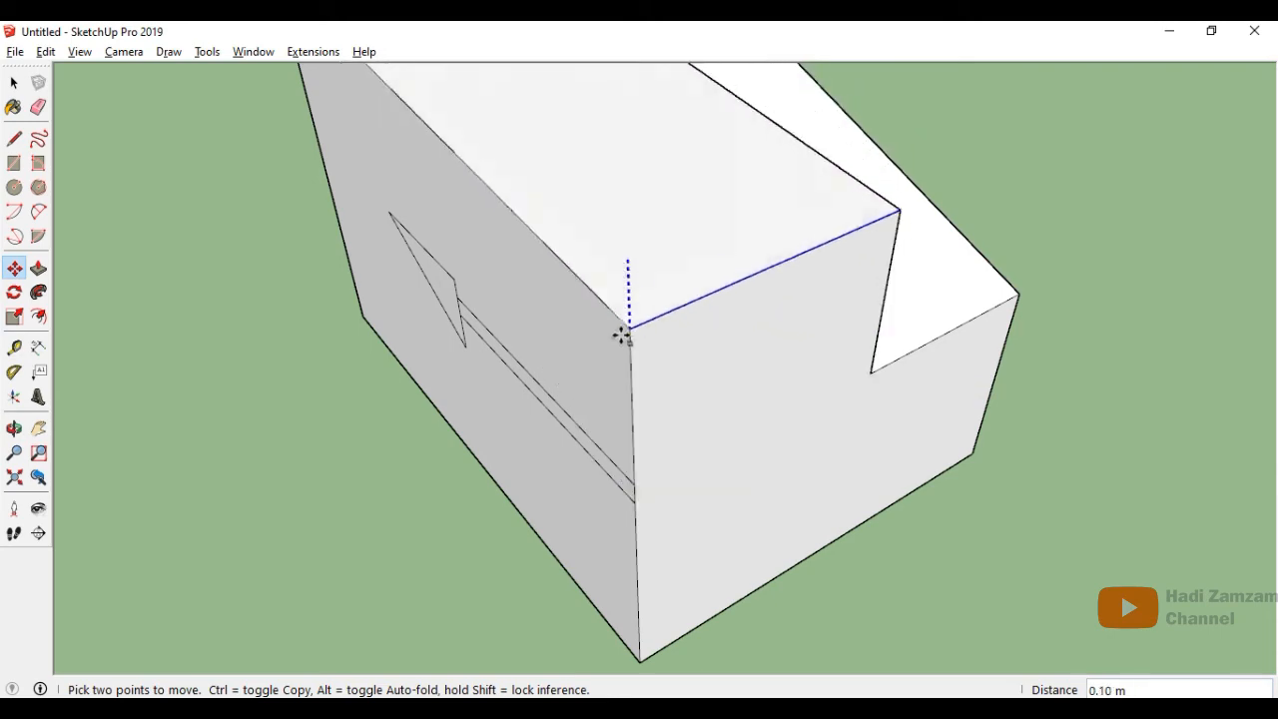
click(633, 384)
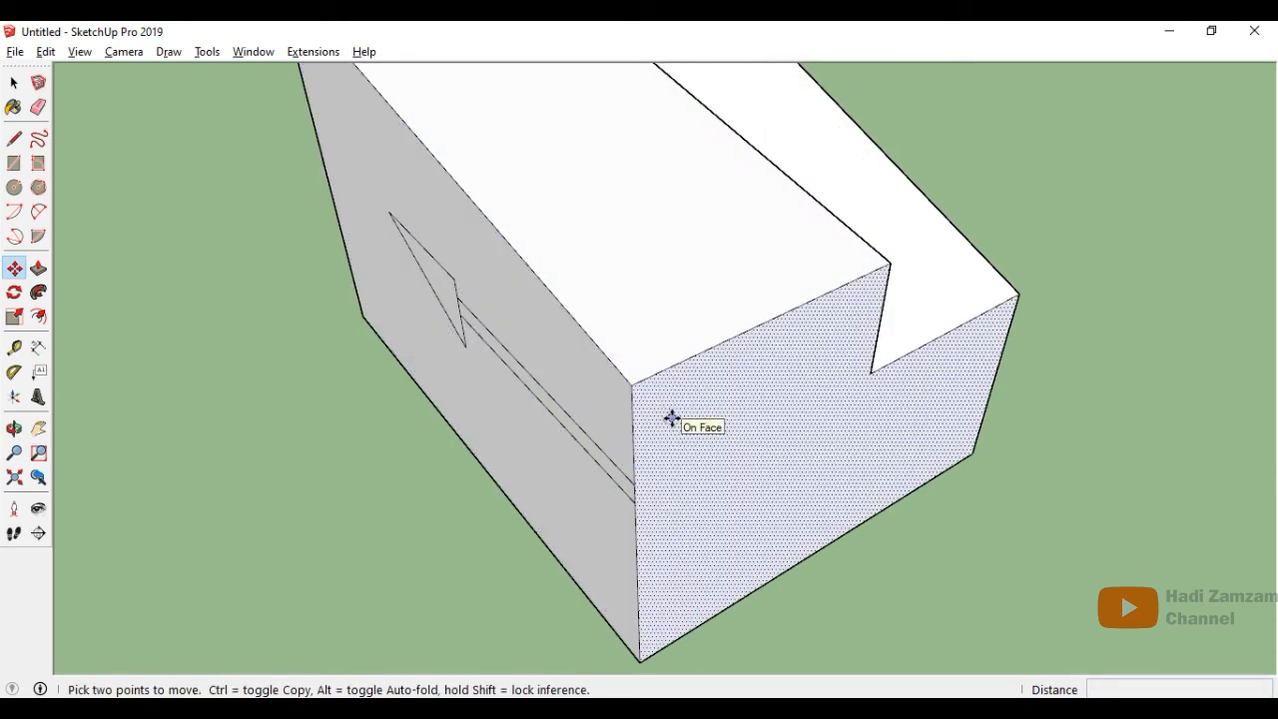
Step: Extend the block by pulling its stepped end face outward 0.25 m with Push/Pull
key(p)
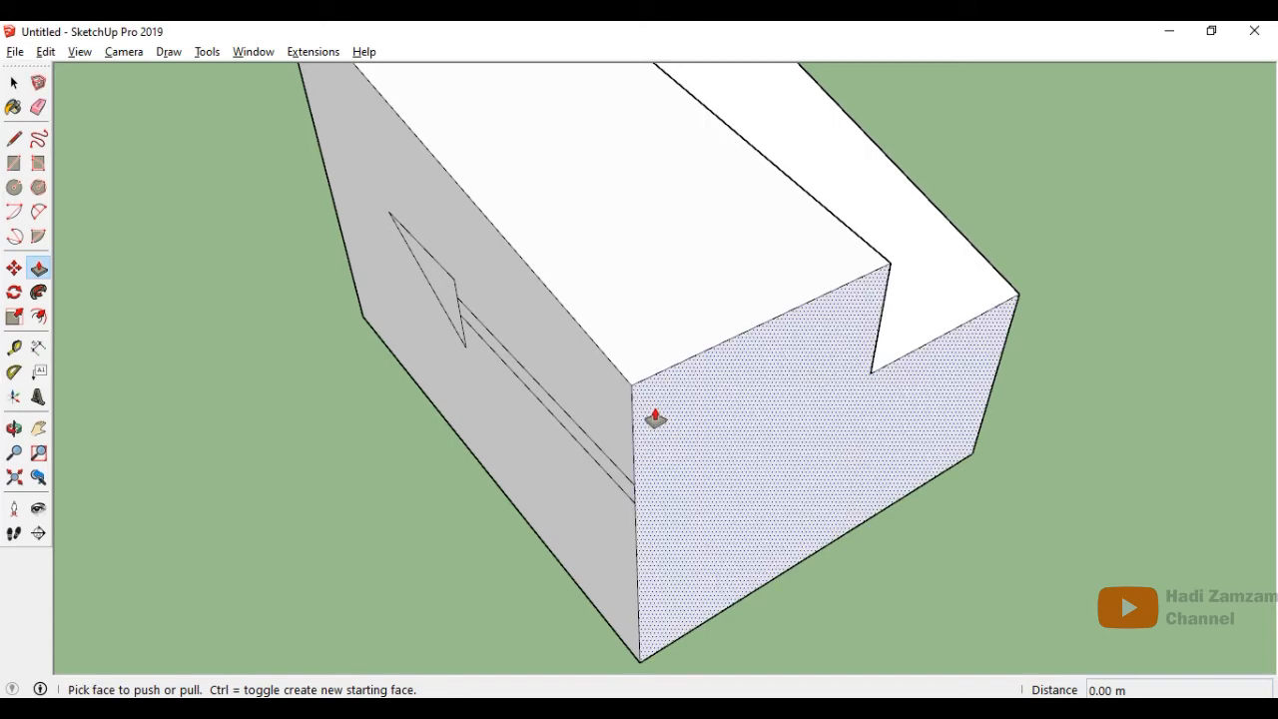
click(779, 437)
click(921, 507)
middle_drag(878, 494, 679, 448)
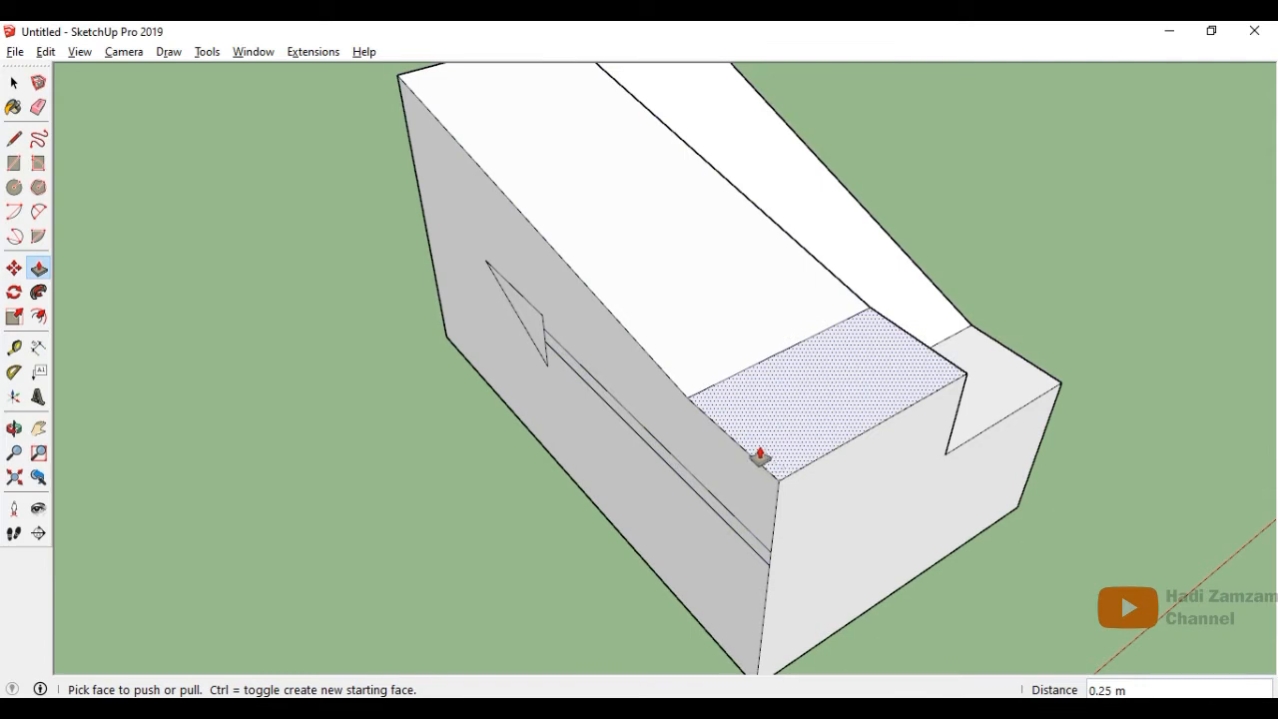
key(l)
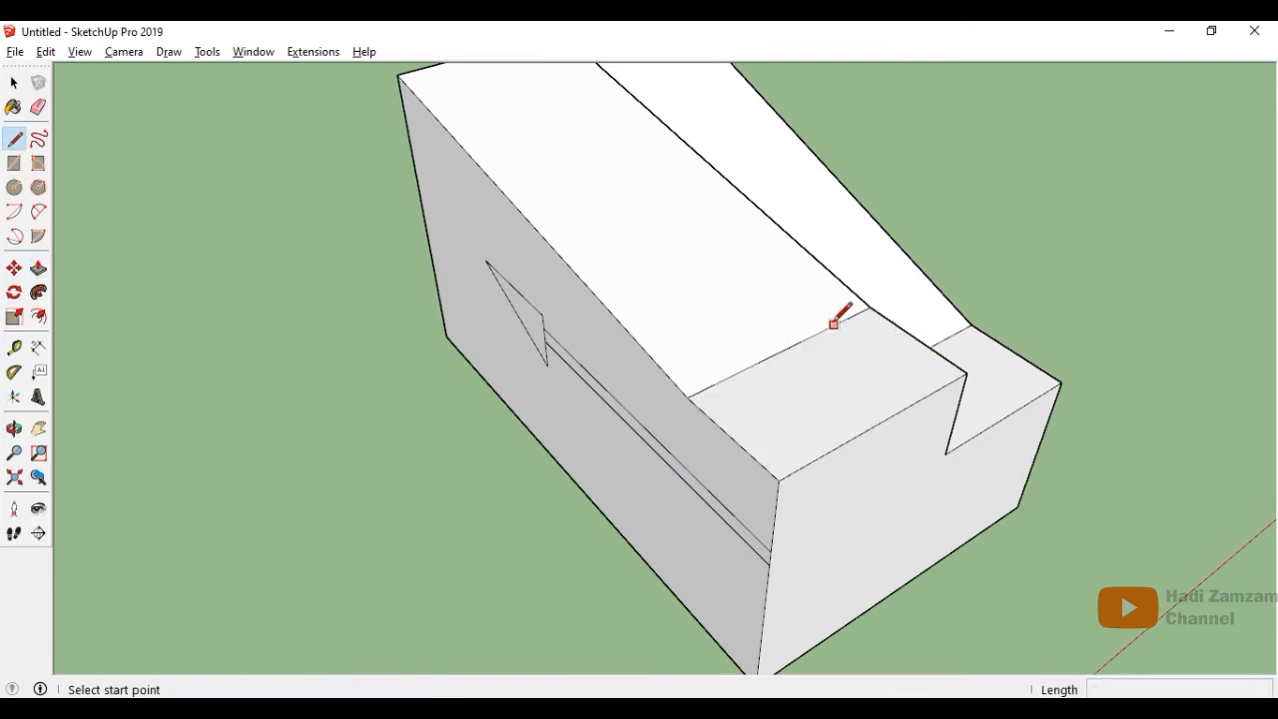
click(844, 319)
click(941, 389)
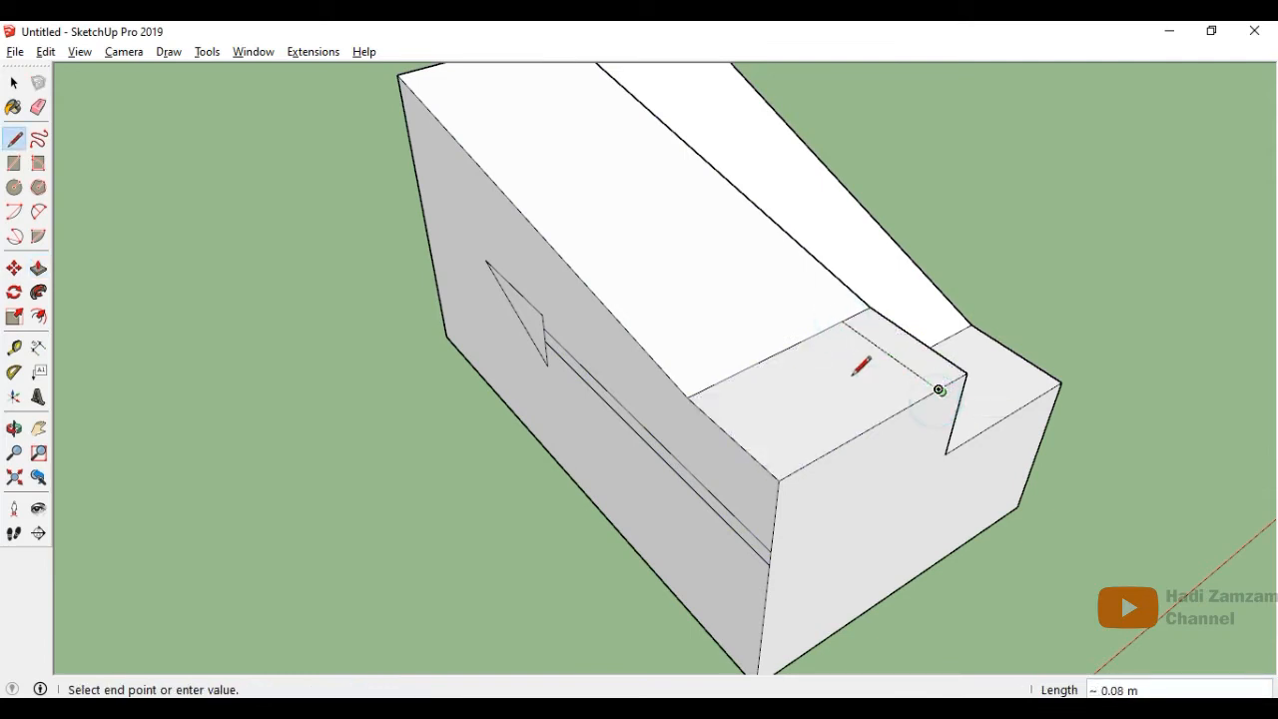
key(ctrl+z)
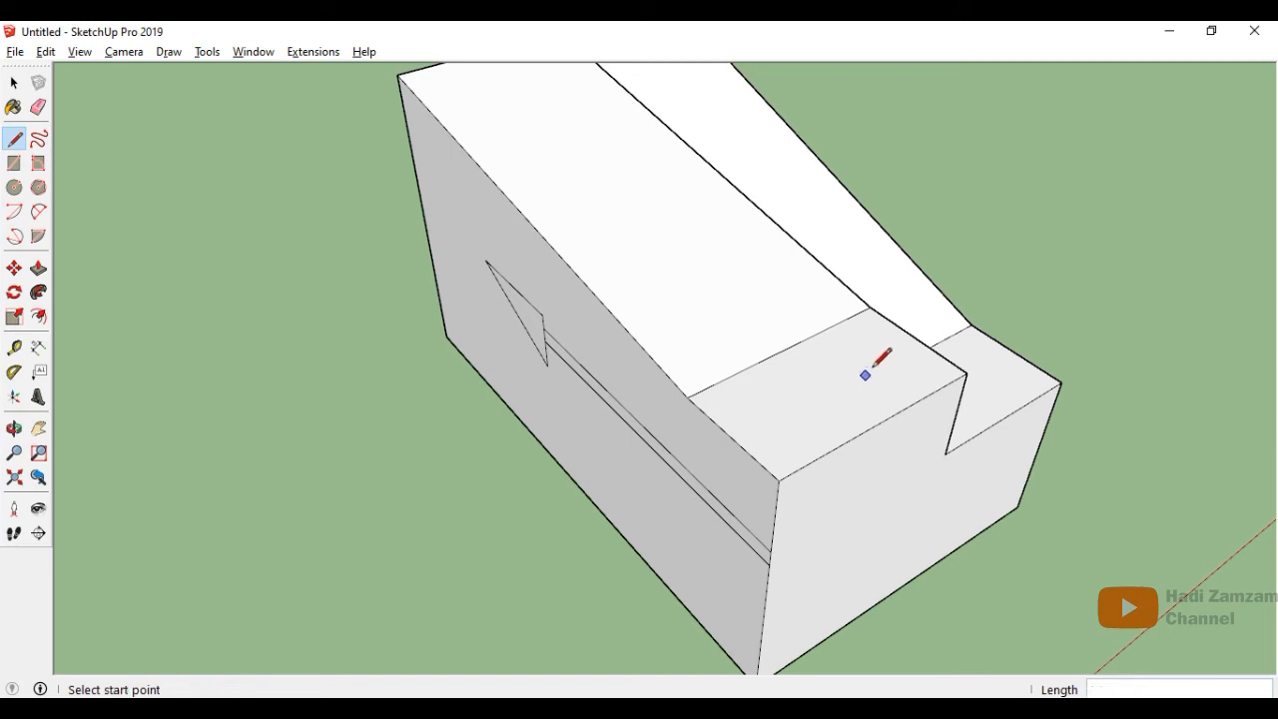
Step: Draw a 0.25 m line parallel to the inner edge on the extension's higher top face and pull the narrow strip up 0.28 m
click(847, 317)
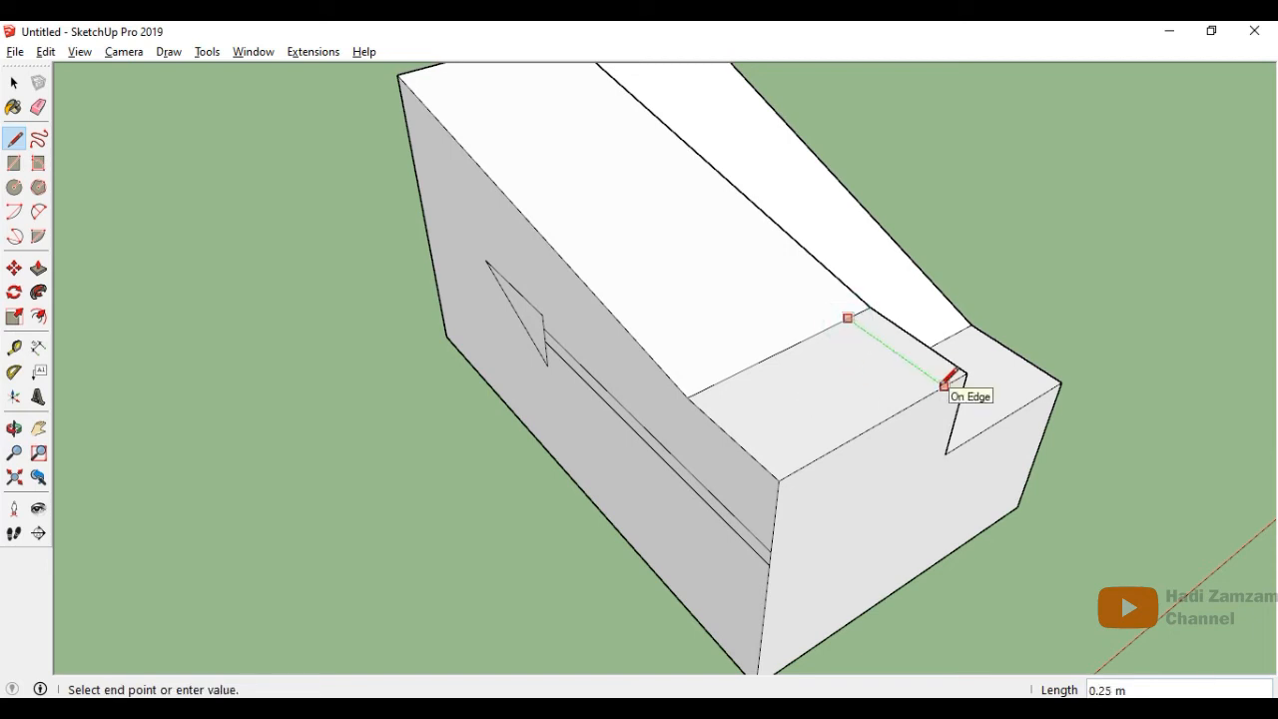
click(944, 385)
key(p)
click(891, 342)
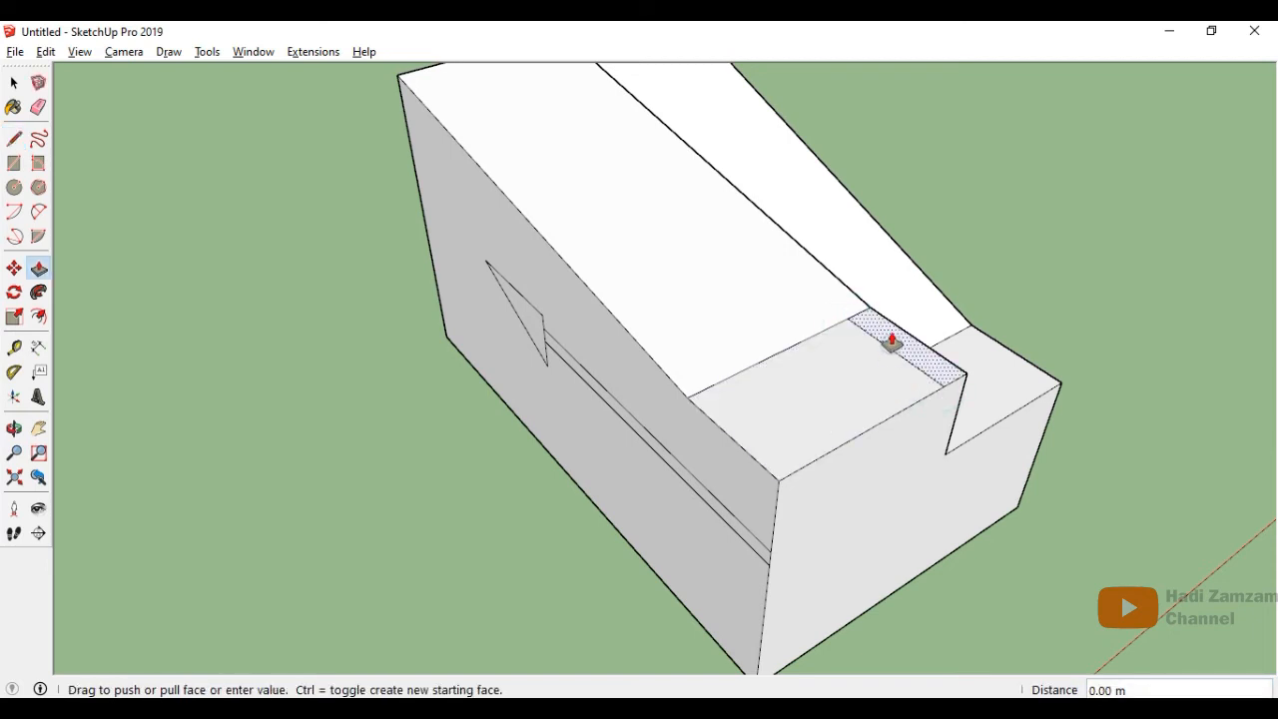
click(899, 223)
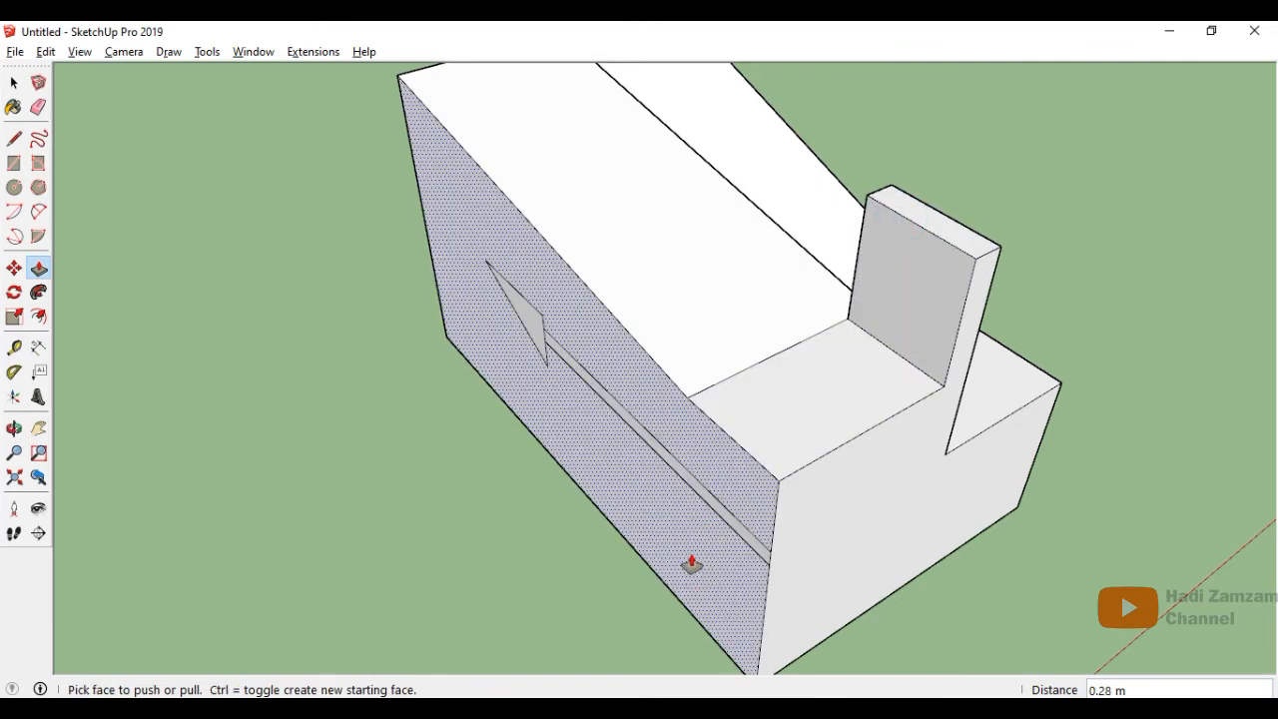
Step: Draw a rectangle about 0.11 m by 0.05 m at the outer front corner of the extension's higher top face
key(r)
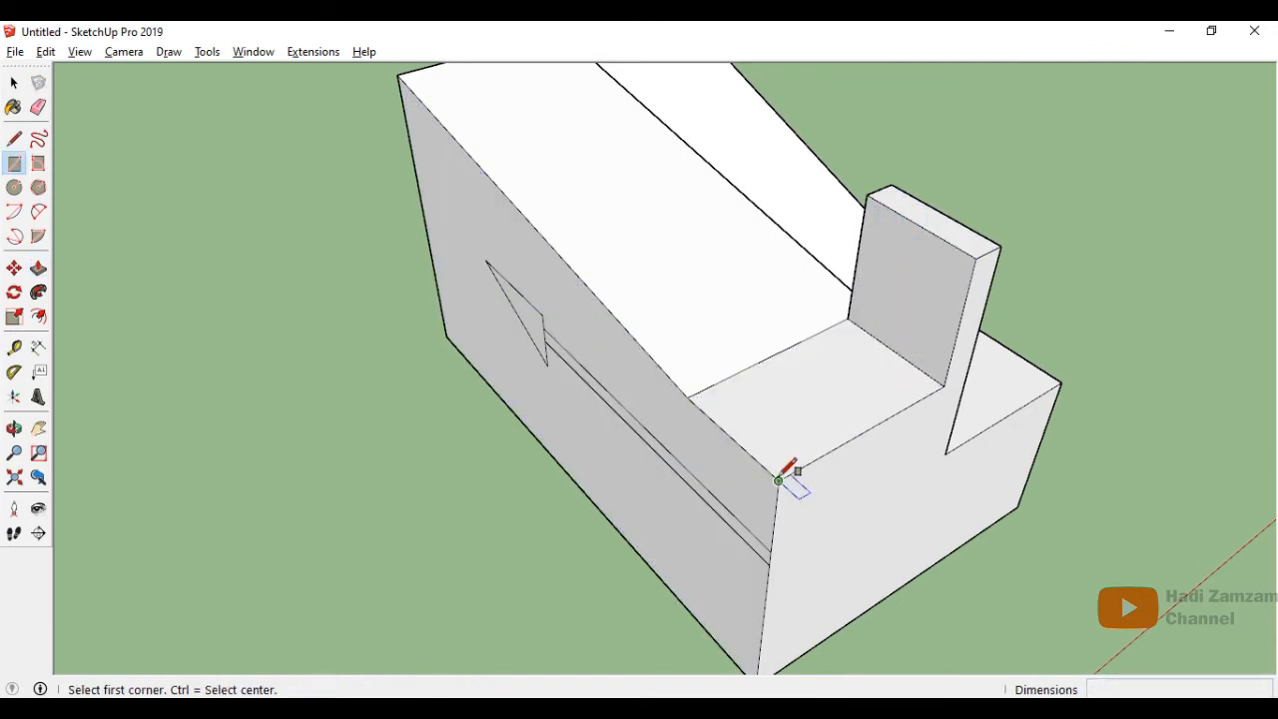
click(778, 480)
click(757, 435)
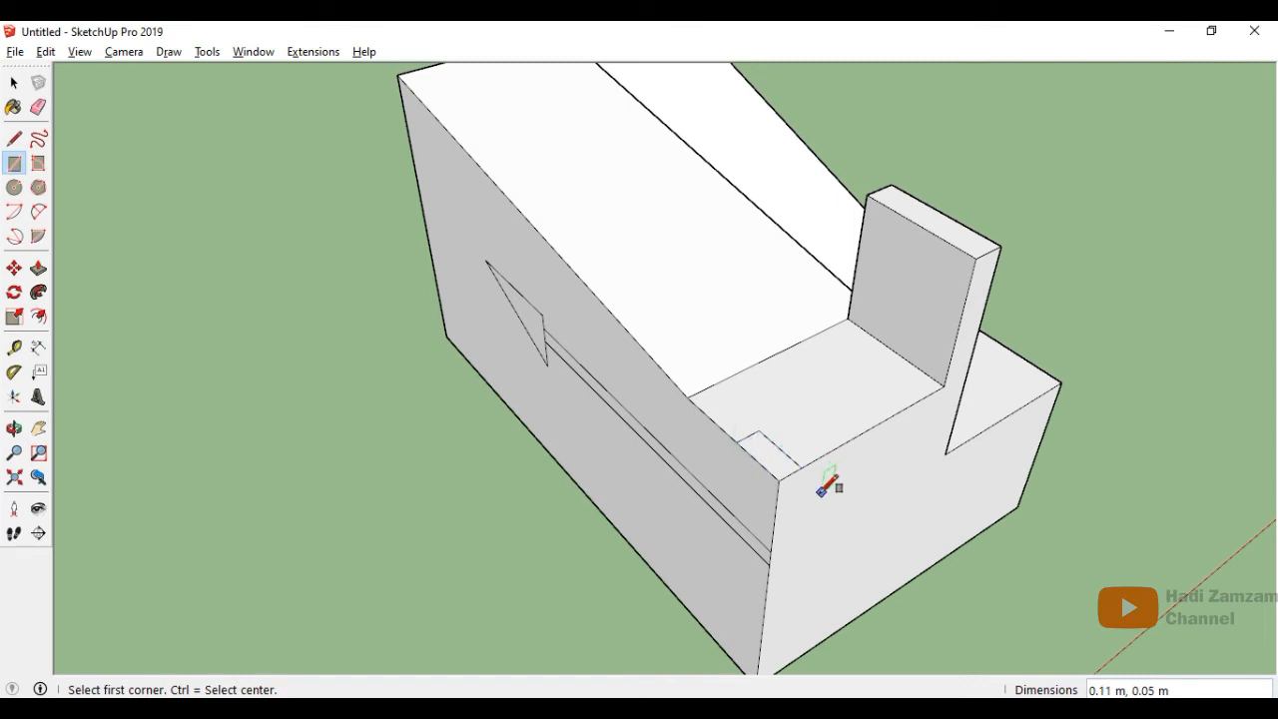
Step: Pull the small corner rectangle up 0.28 m, level with the top of the neighbouring upright
key(p)
click(770, 467)
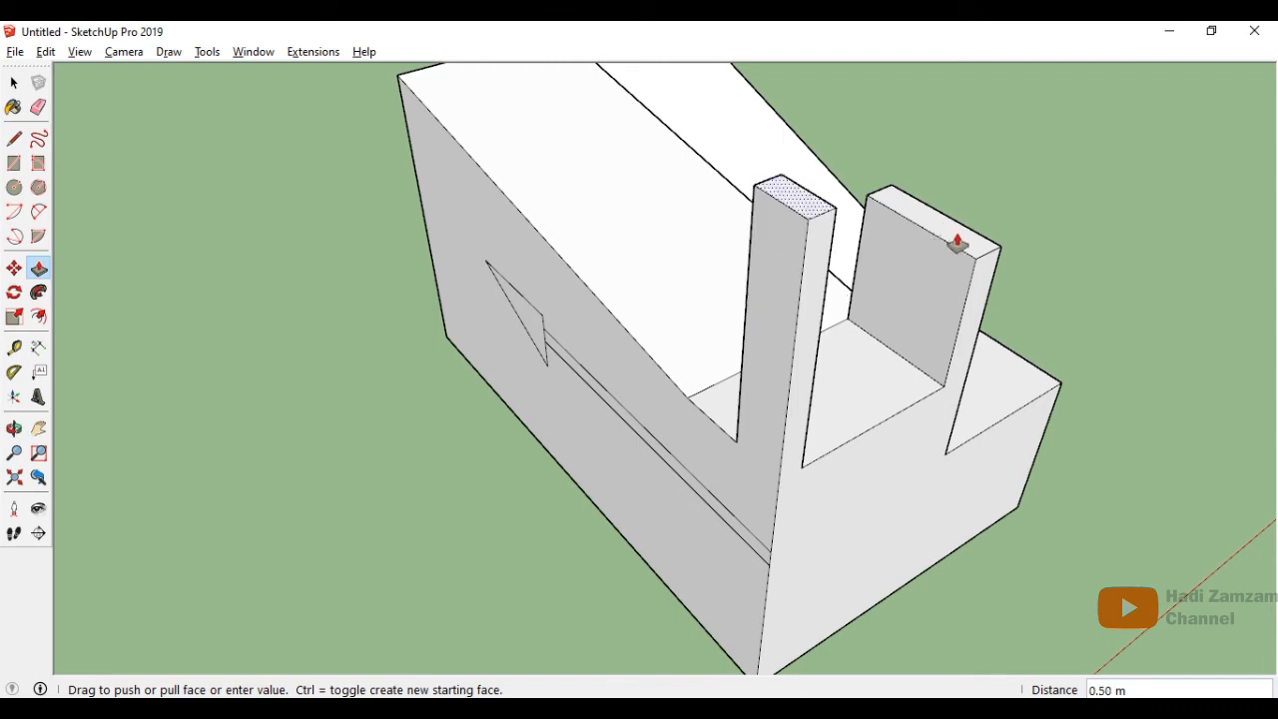
middle_drag(957, 243, 873, 410)
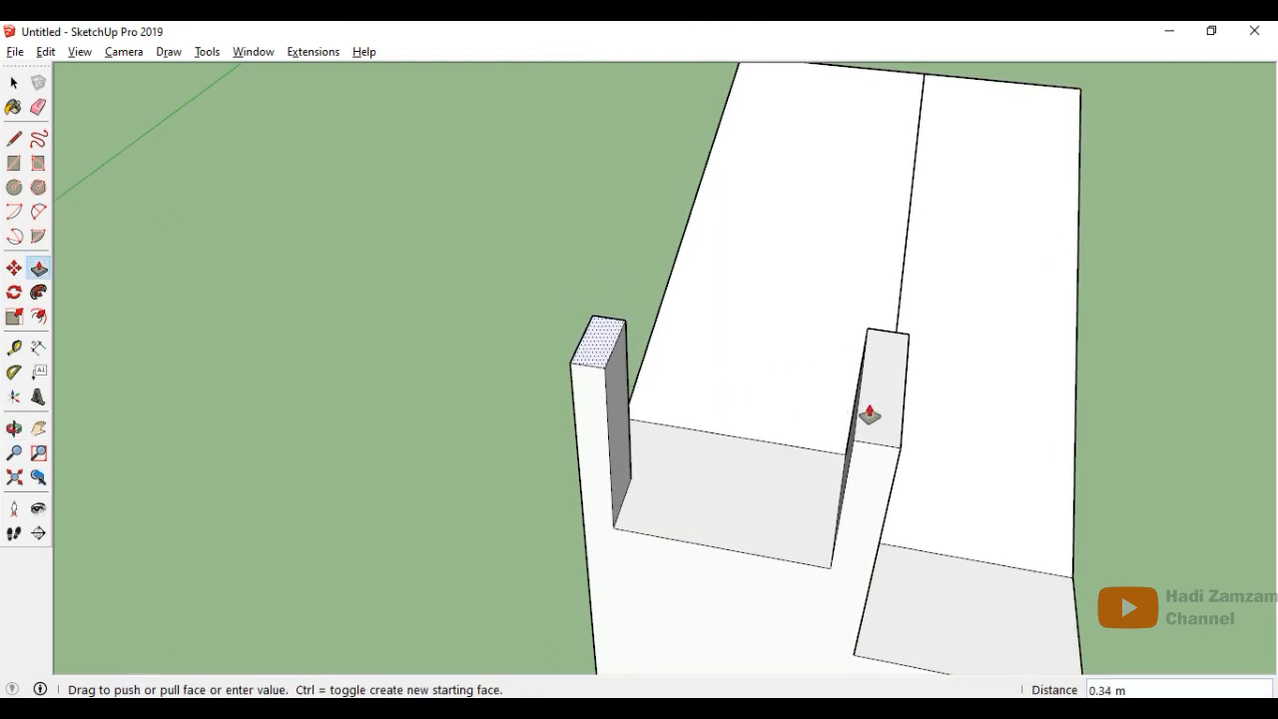
click(886, 427)
Step: Draw a standalone vertical line along the blue axis beside the block's high end, using the block's top as height reference
middle_drag(876, 480, 403, 448)
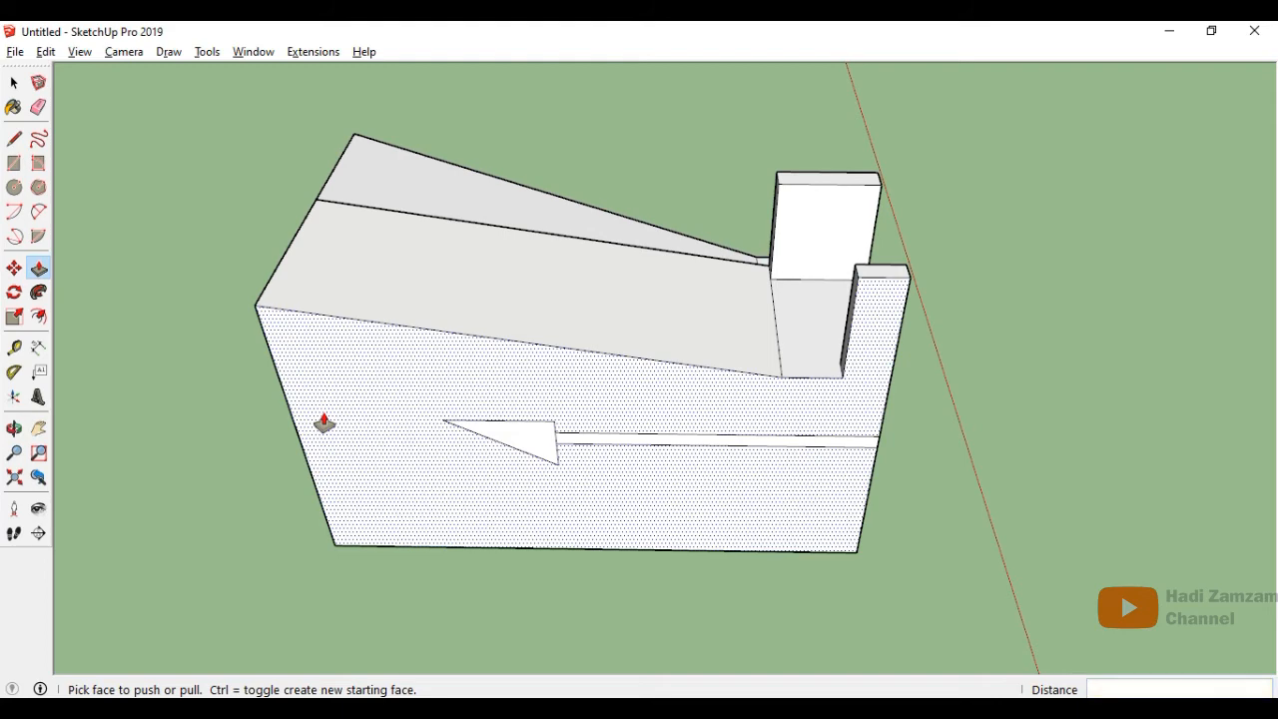
middle_drag(898, 500, 806, 441)
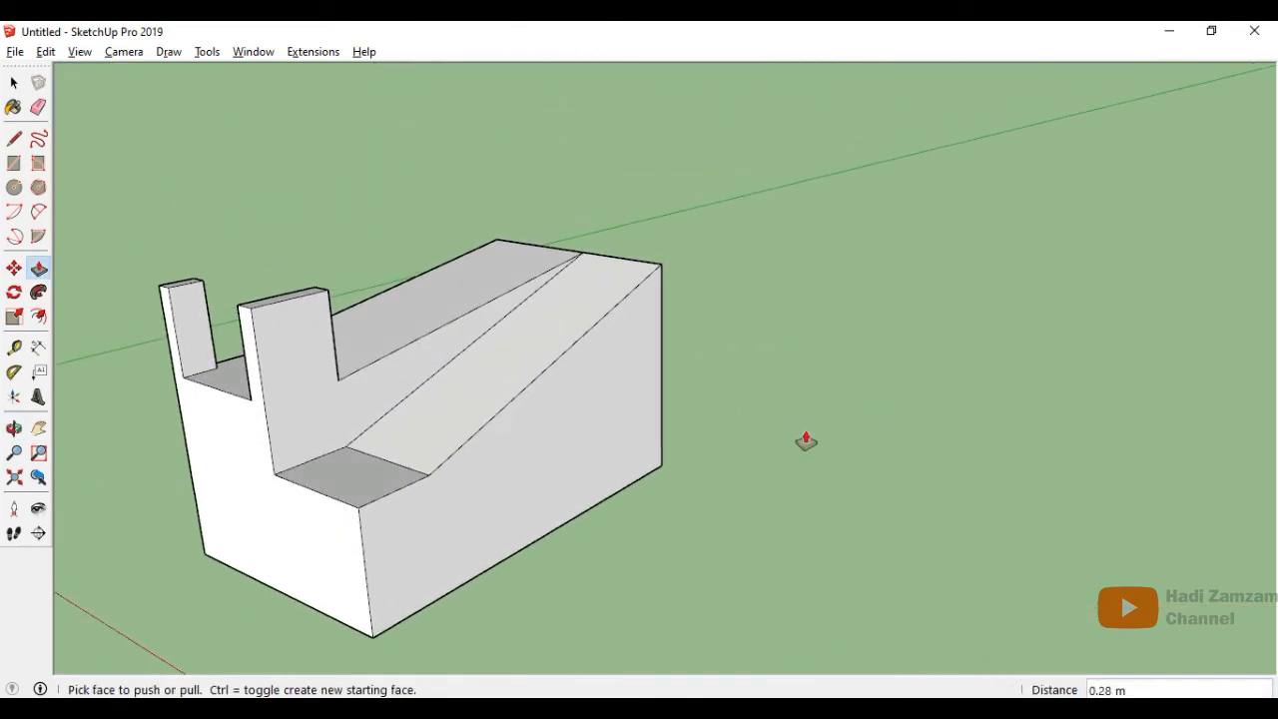
key(l)
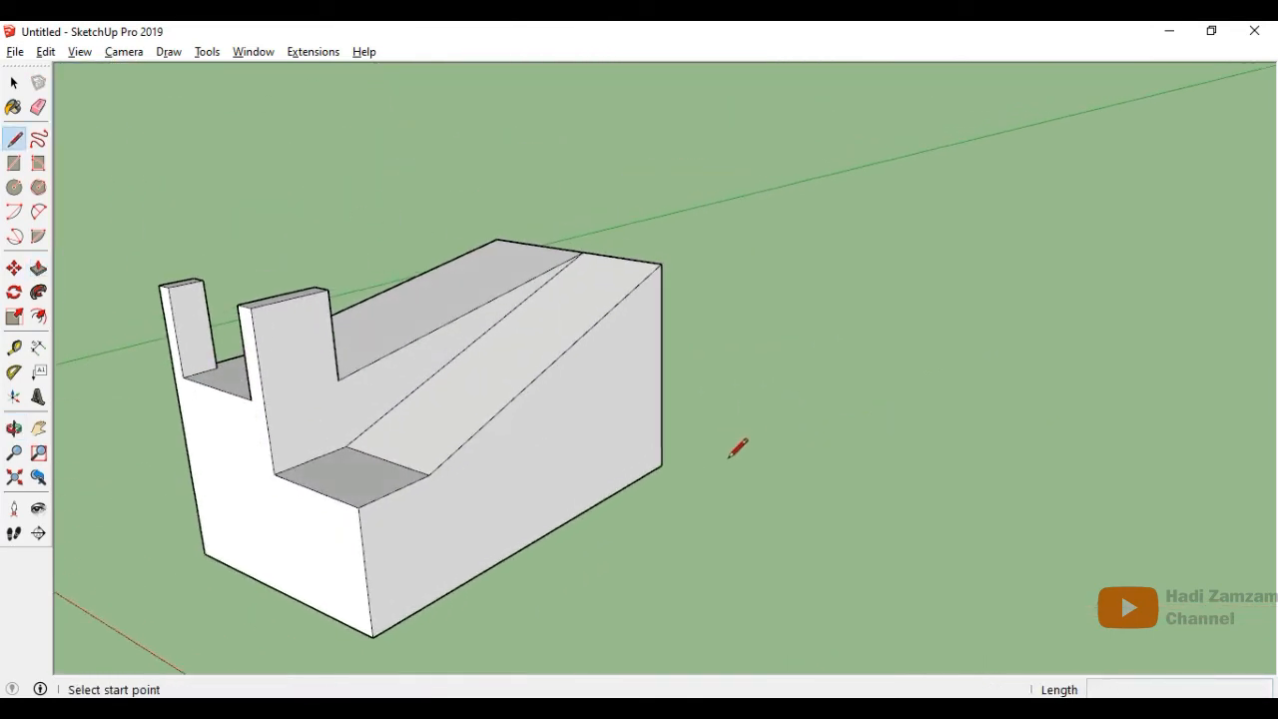
click(734, 458)
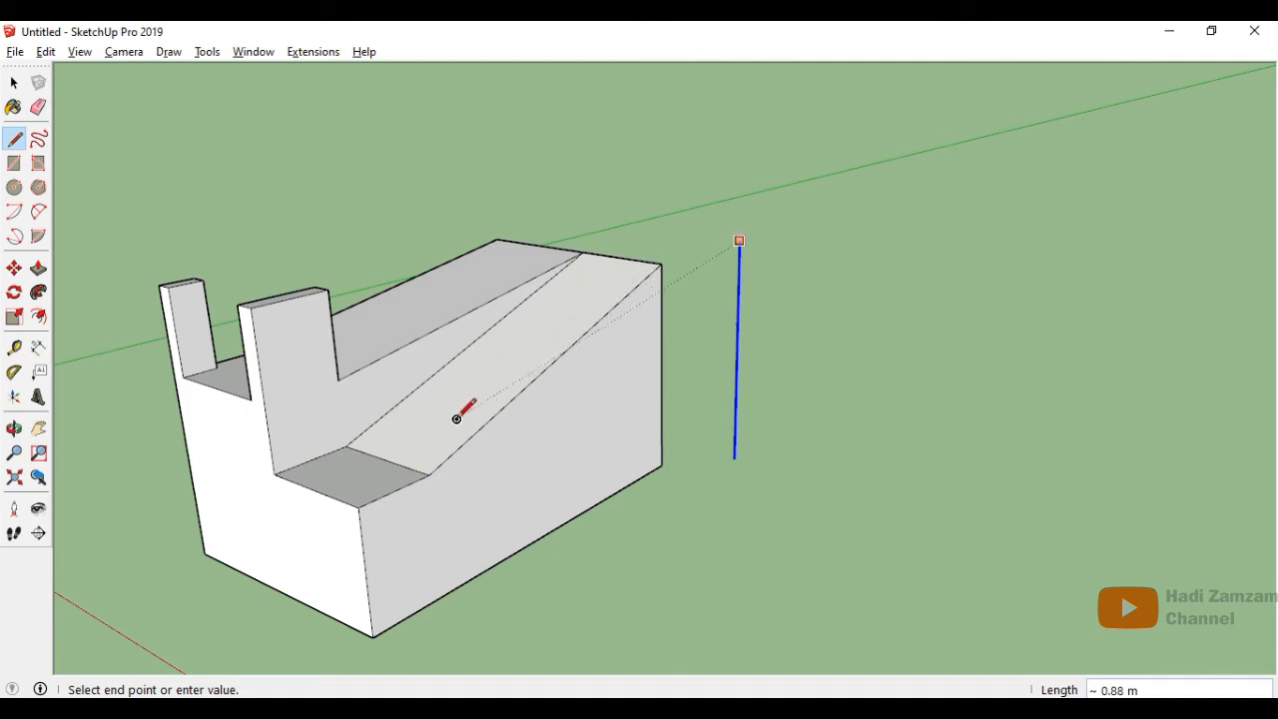
mouse_move(456, 419)
middle_down()
mouse_move(719, 396)
mouse_move(528, 369)
middle_up()
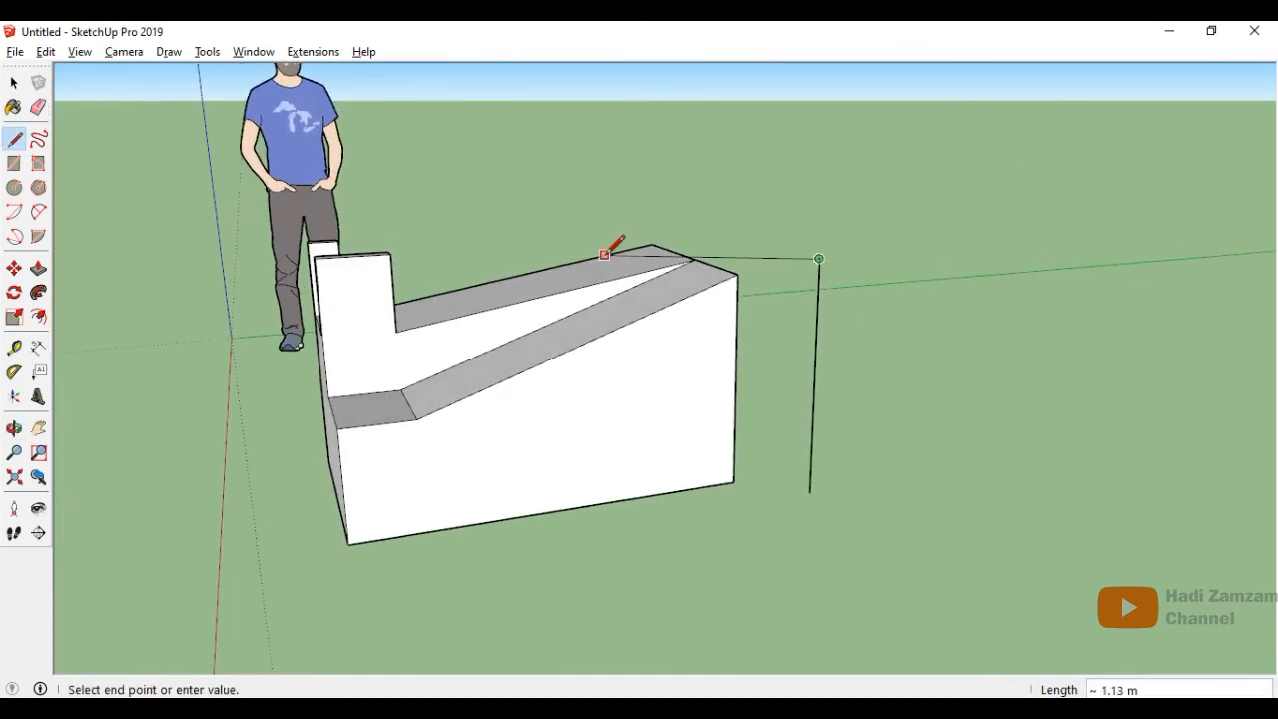
key(Escape)
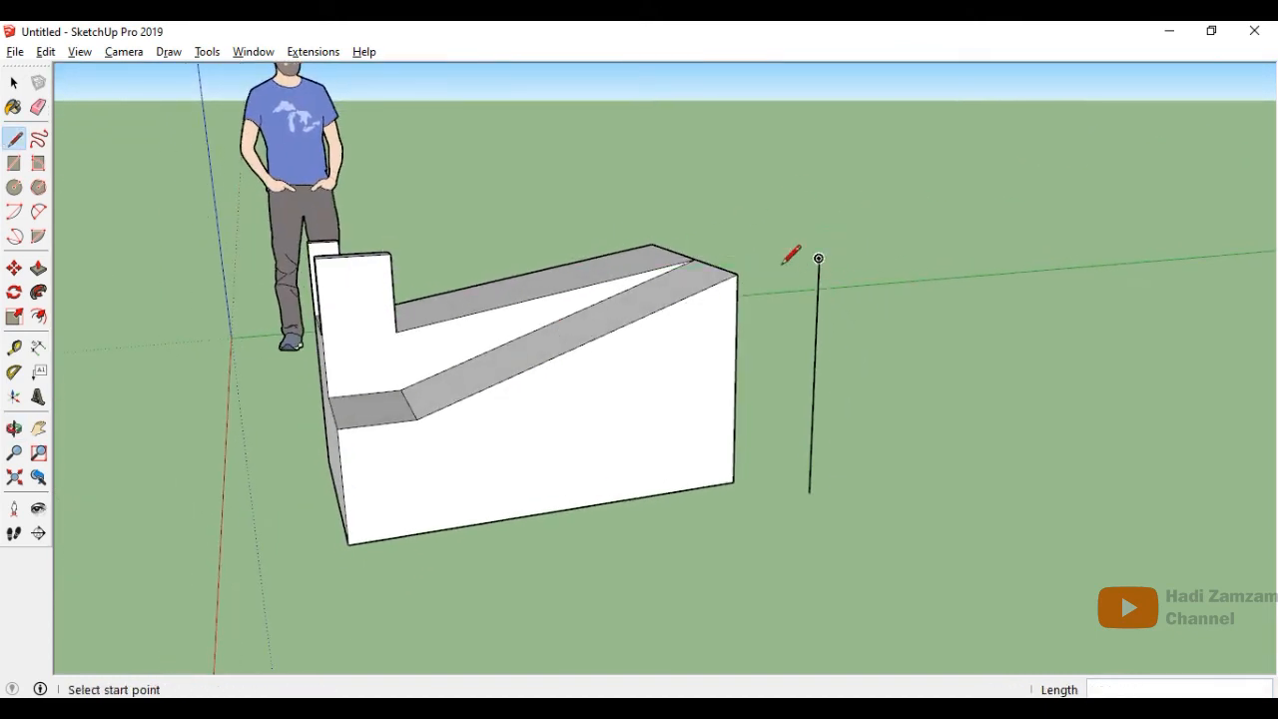
Step: Try to draw a second vertical line up to the lower ledge's height and a 1.35 m line joining it to the ledge
click(757, 591)
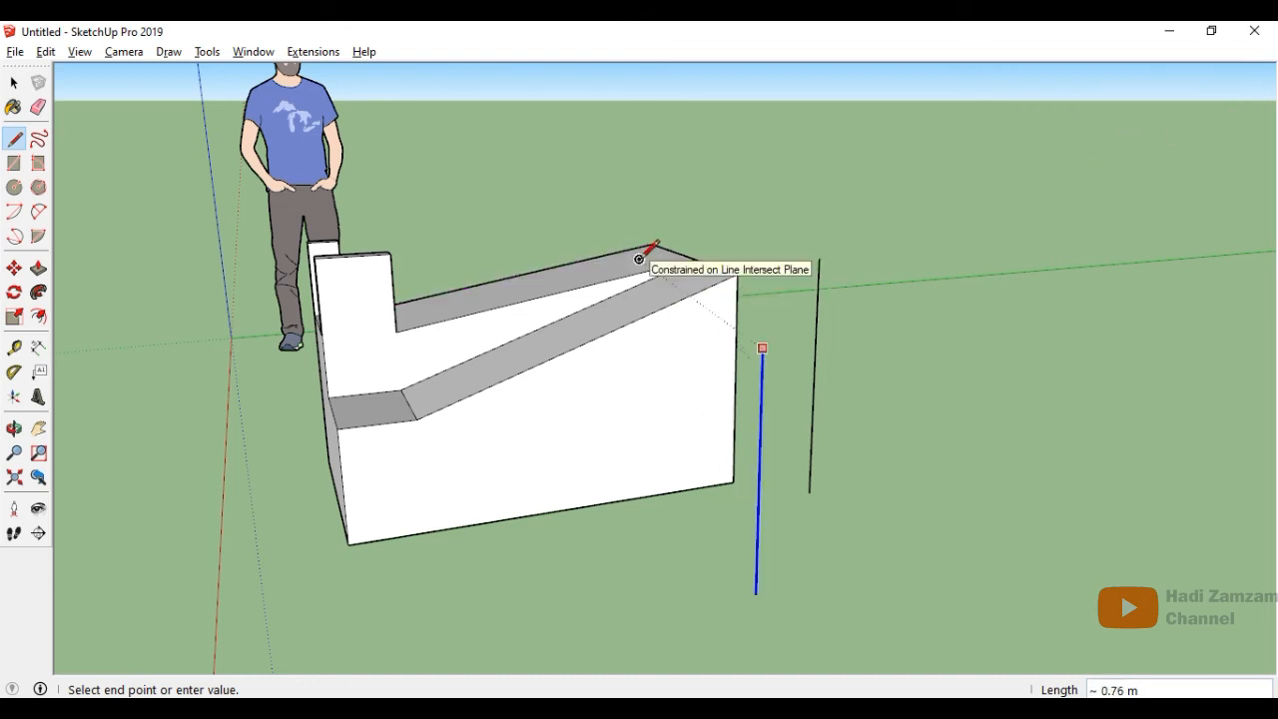
click(374, 407)
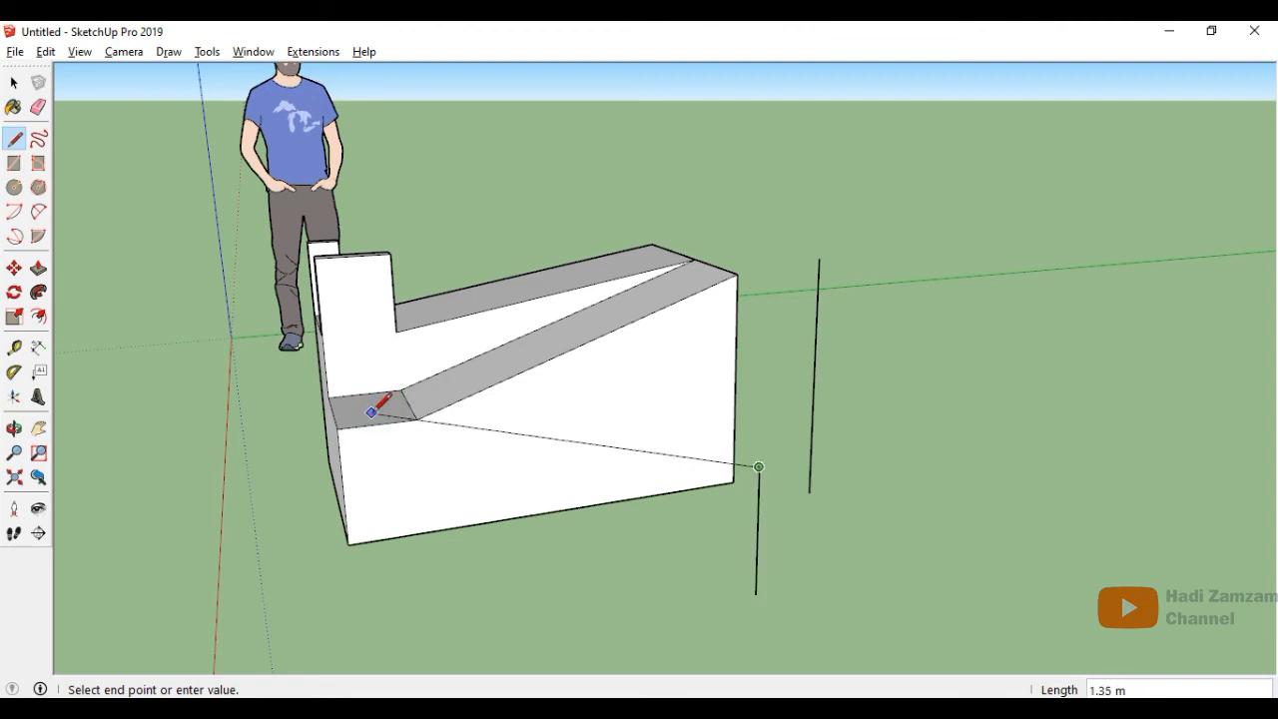
click(372, 413)
mouse_move(419, 430)
middle_down()
mouse_move(662, 550)
mouse_move(685, 530)
middle_up()
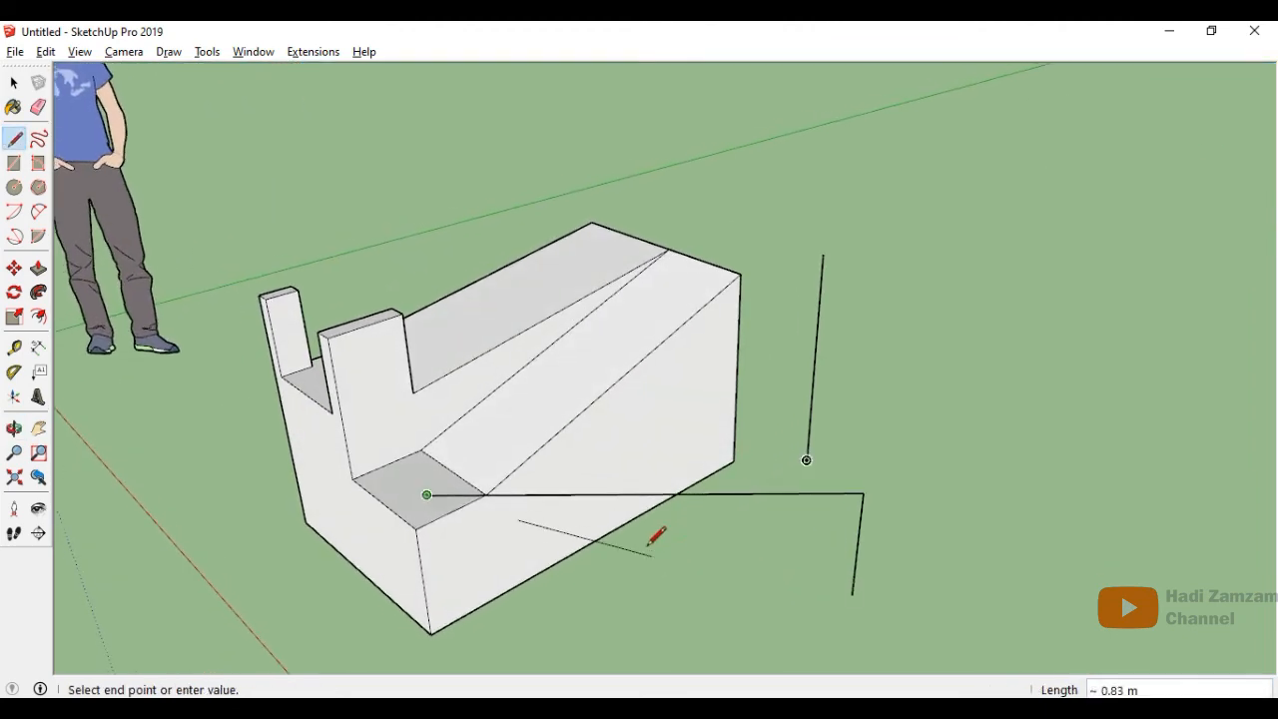
key(ctrl+z)
Step: Start a line at the midpoint of the side face's vertical end edge, trying the parallel, perpendicular and green-axis direction locks
middle_drag(766, 266, 870, 316)
click(831, 310)
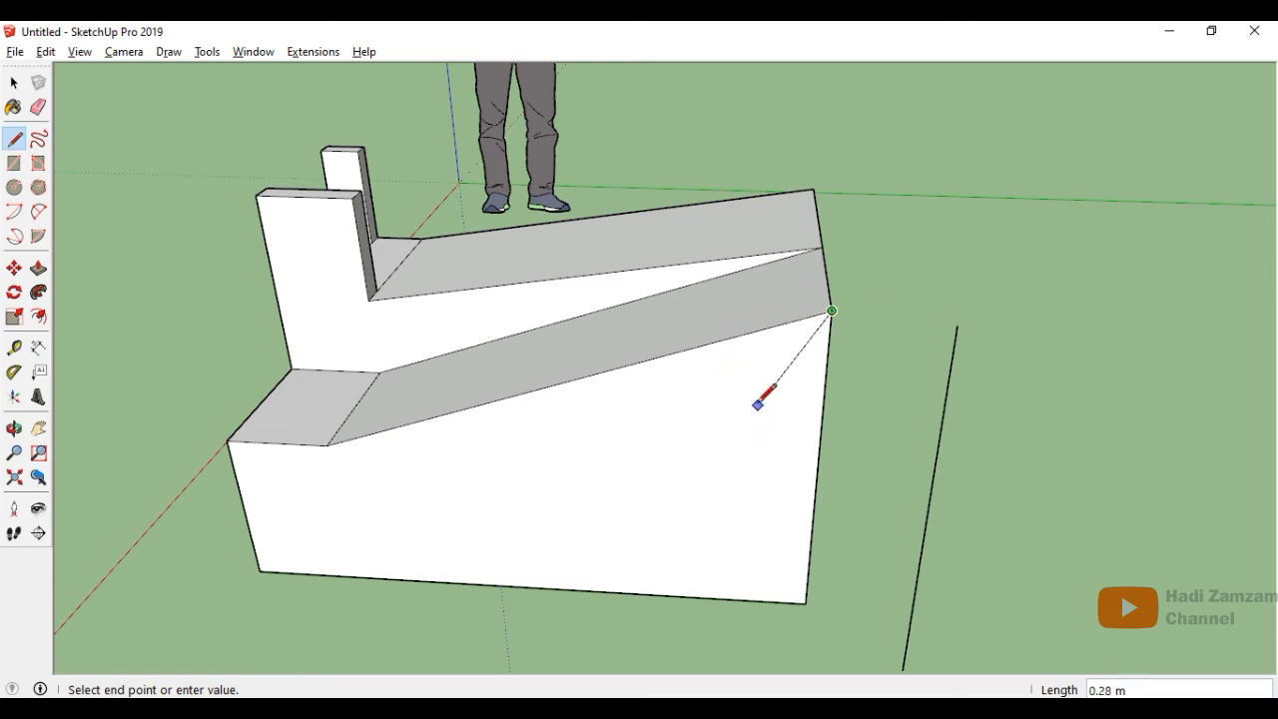
key(Escape)
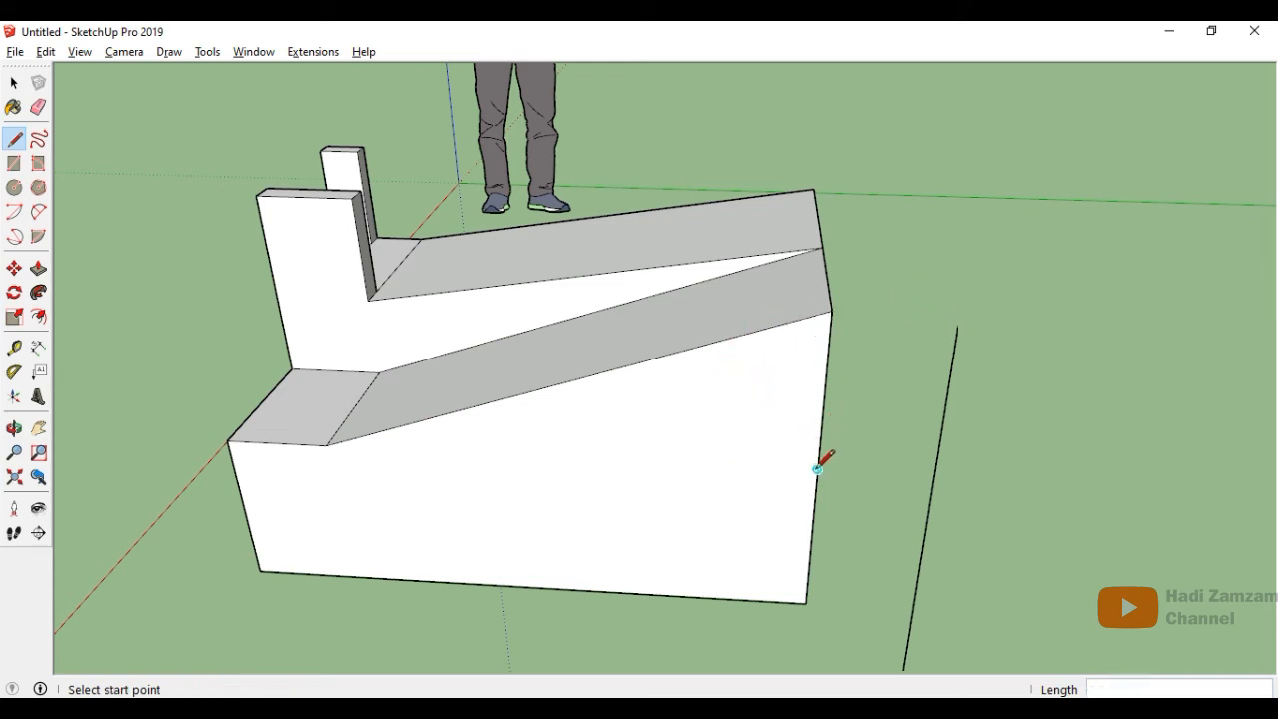
click(817, 468)
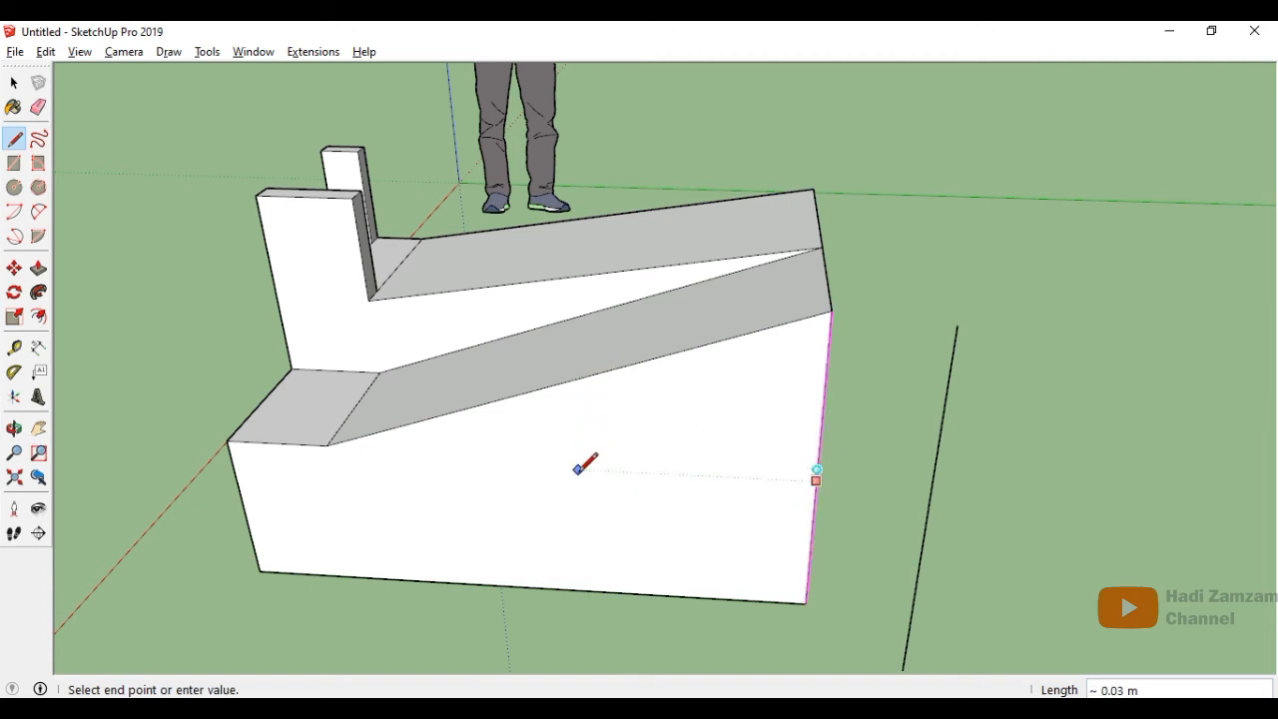
key(Down)
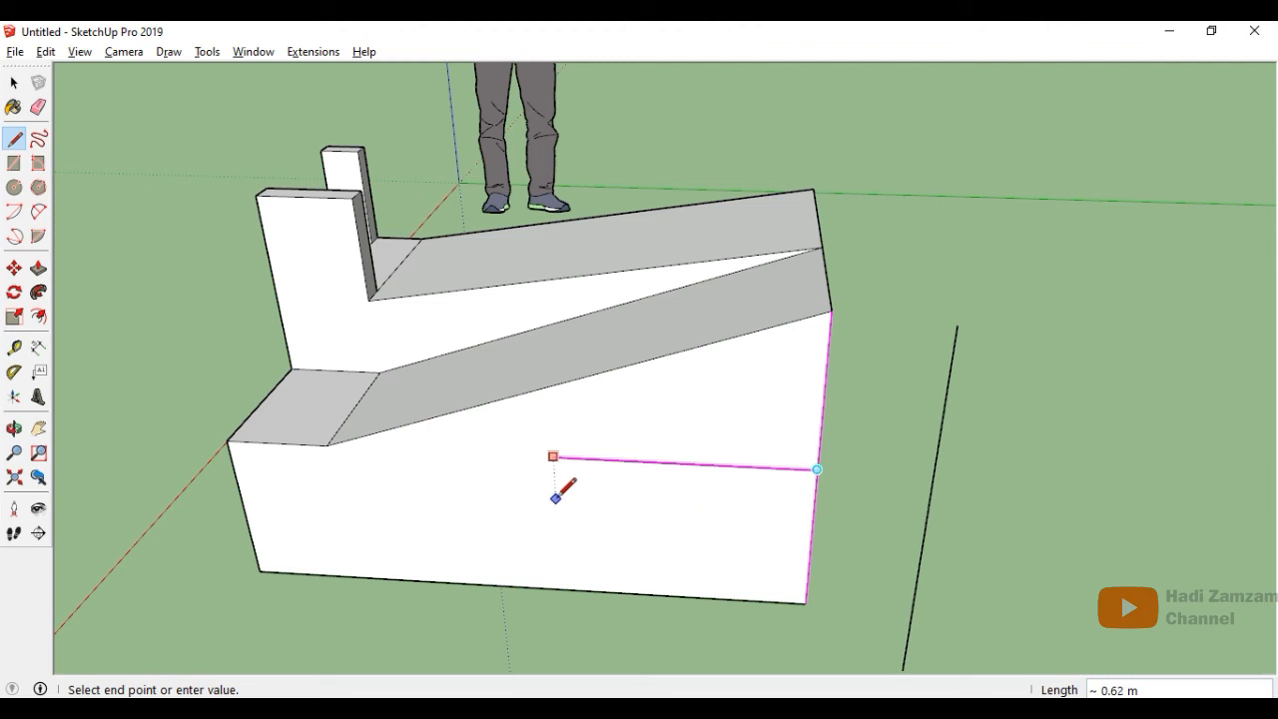
key(Left)
key(Down)
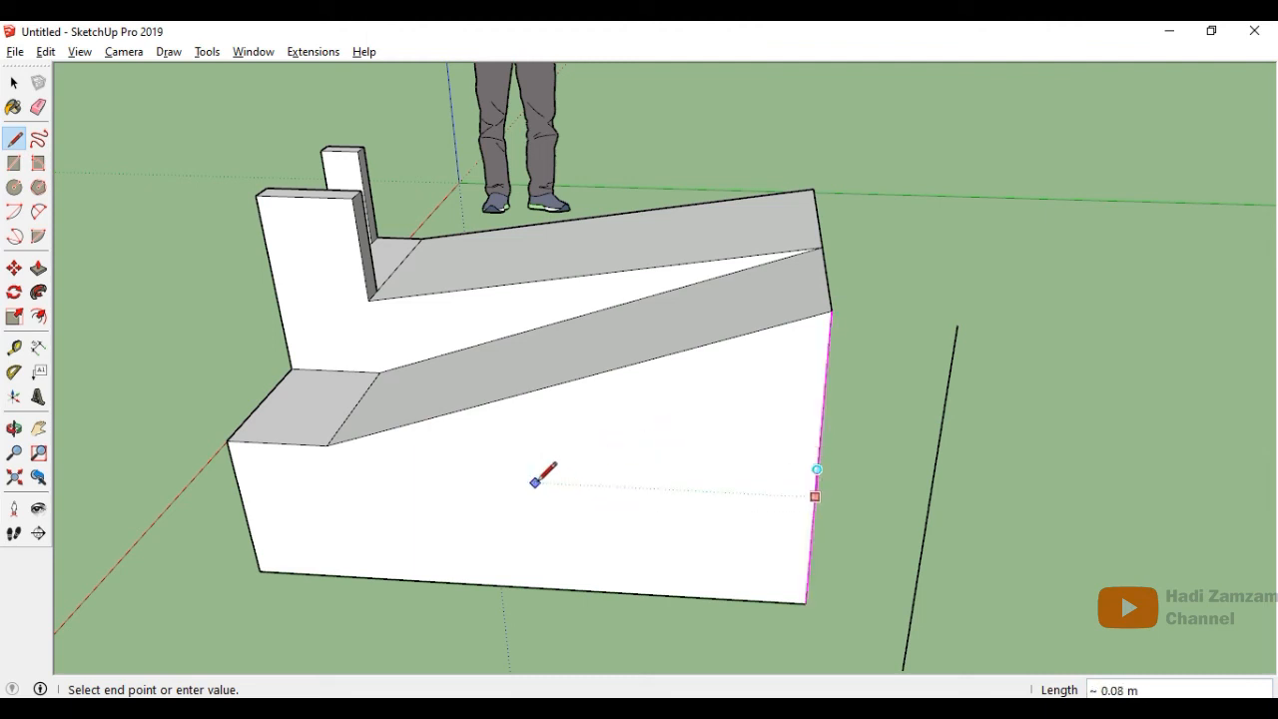
key(Down)
key(Left)
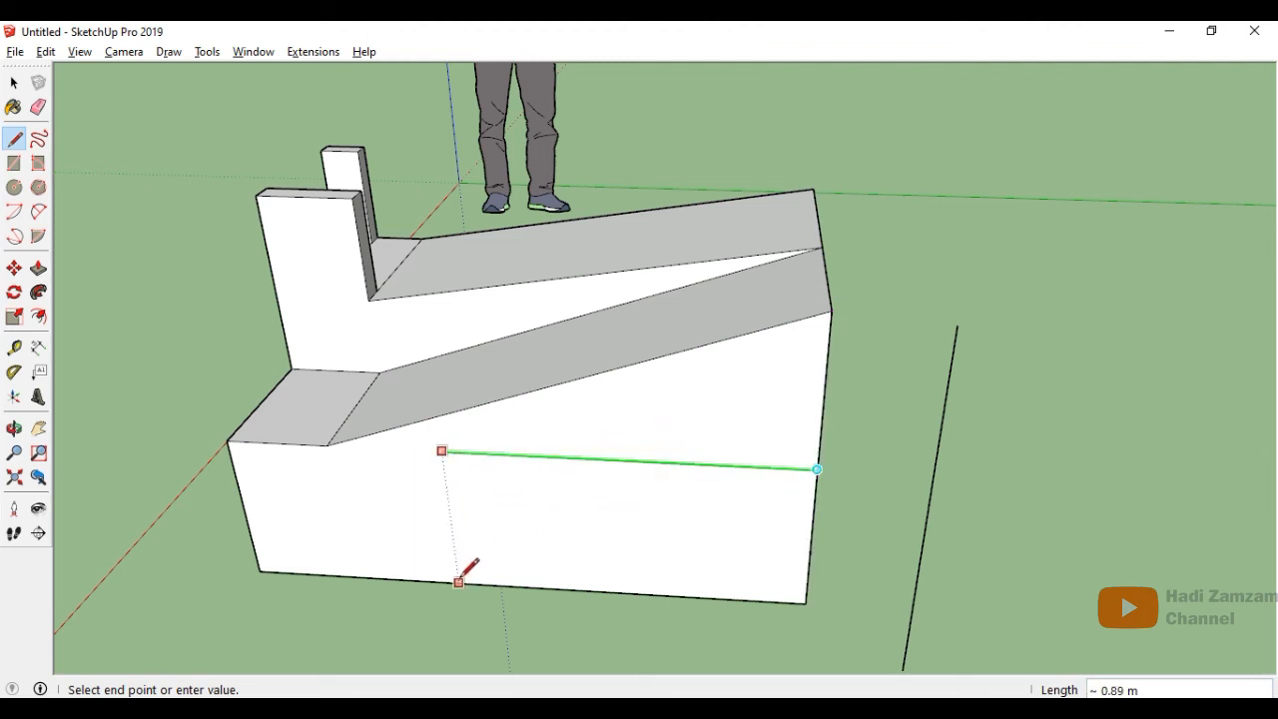
key(Left)
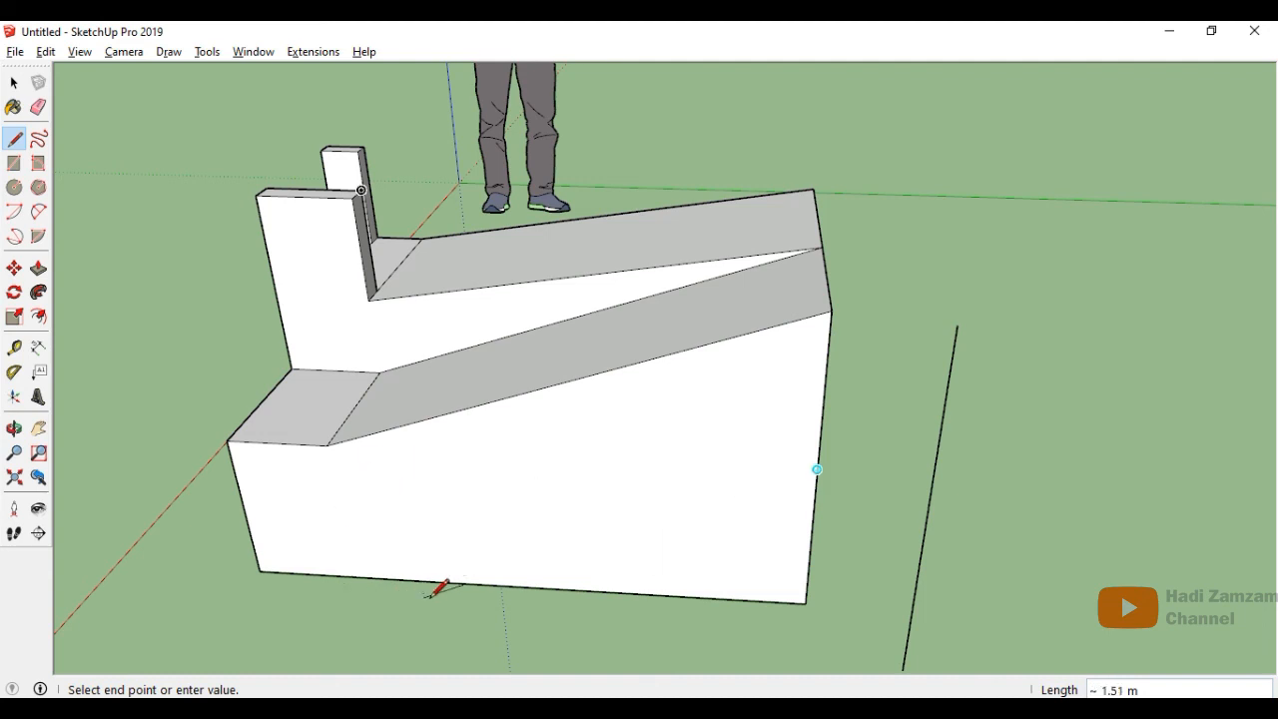